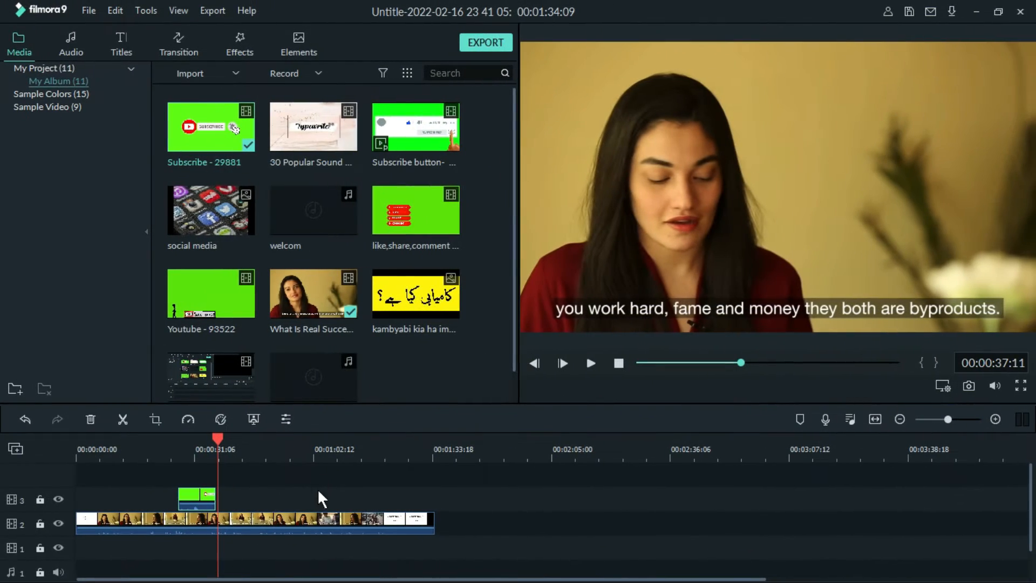
Step: Split the main video clip on track 2 at 00:01:13:22
left_click(305, 522)
left_click(357, 452)
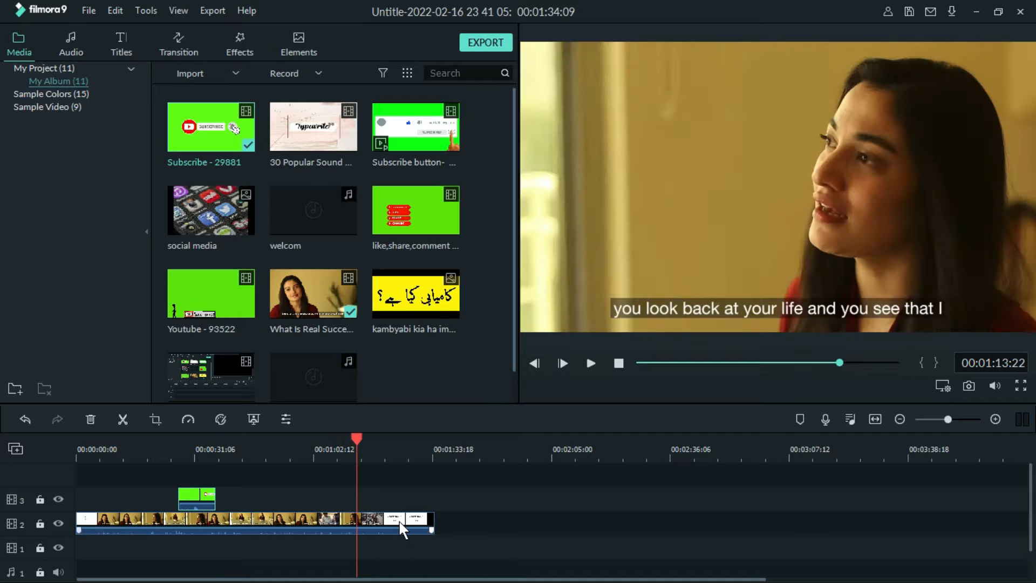
left_click(400, 524)
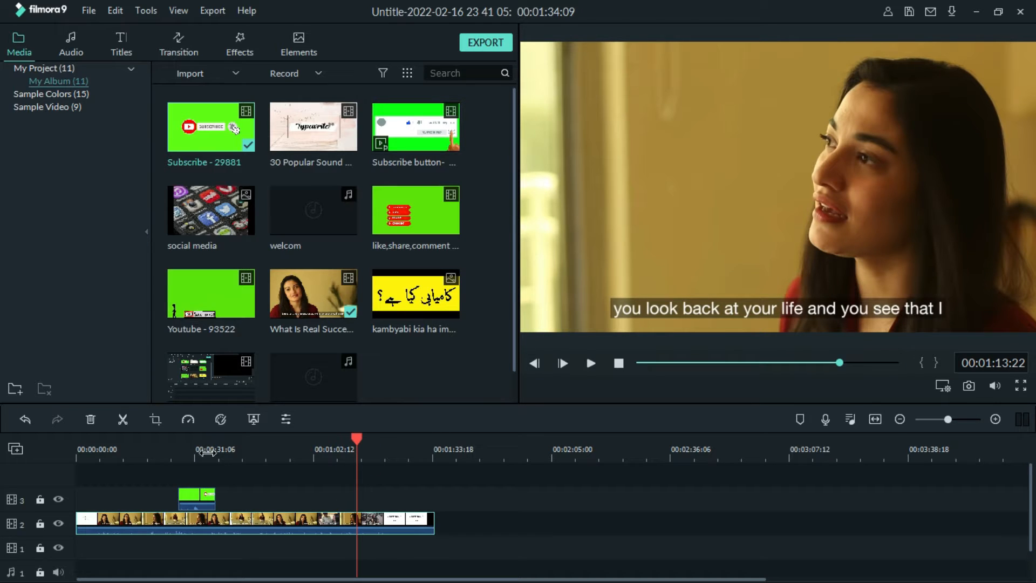
left_click(120, 421)
Step: Copy the segment after the split and paste it on track 2 at 00:01:52:00
left_click(405, 521)
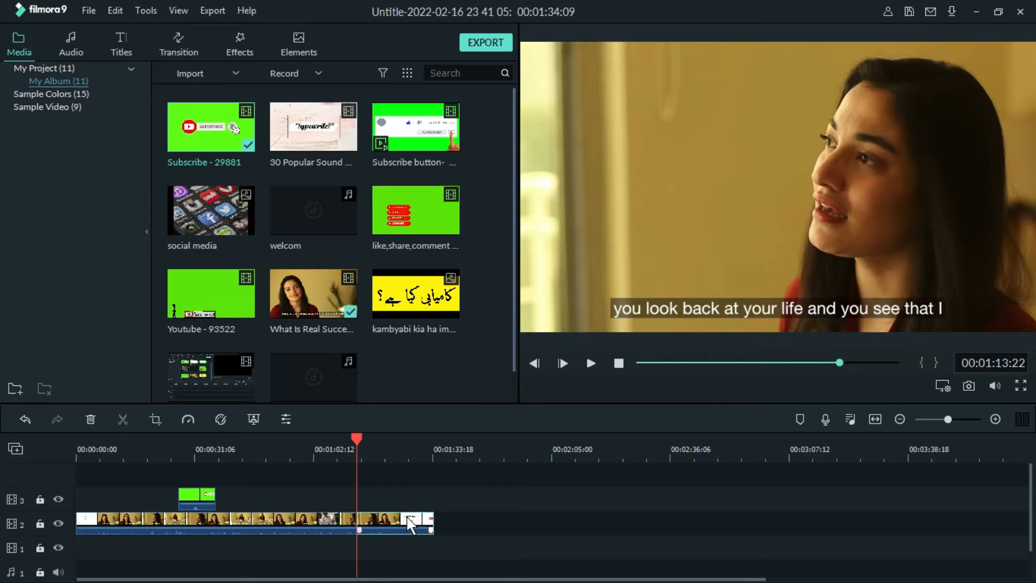
right_click(408, 518)
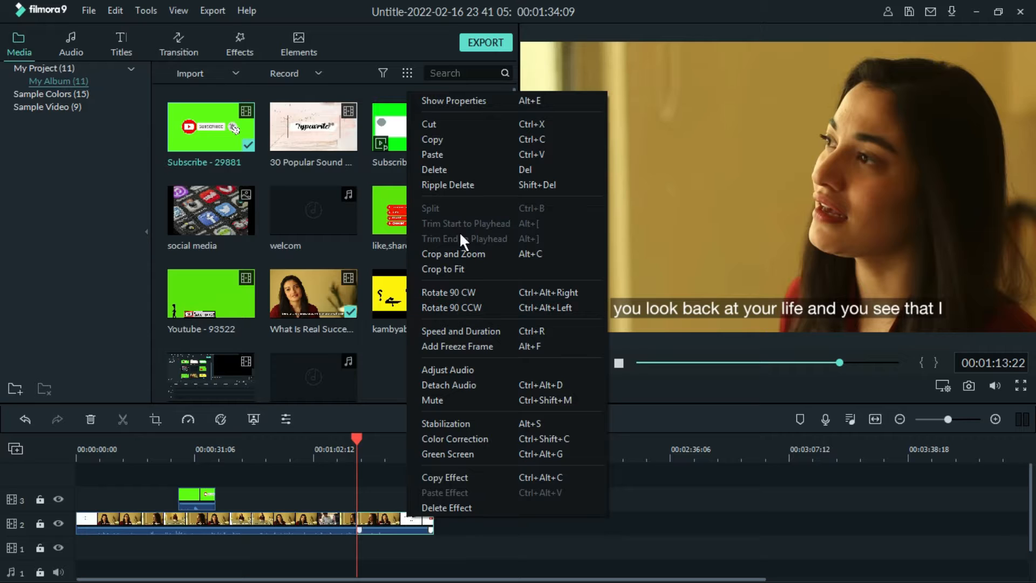
left_click(459, 147)
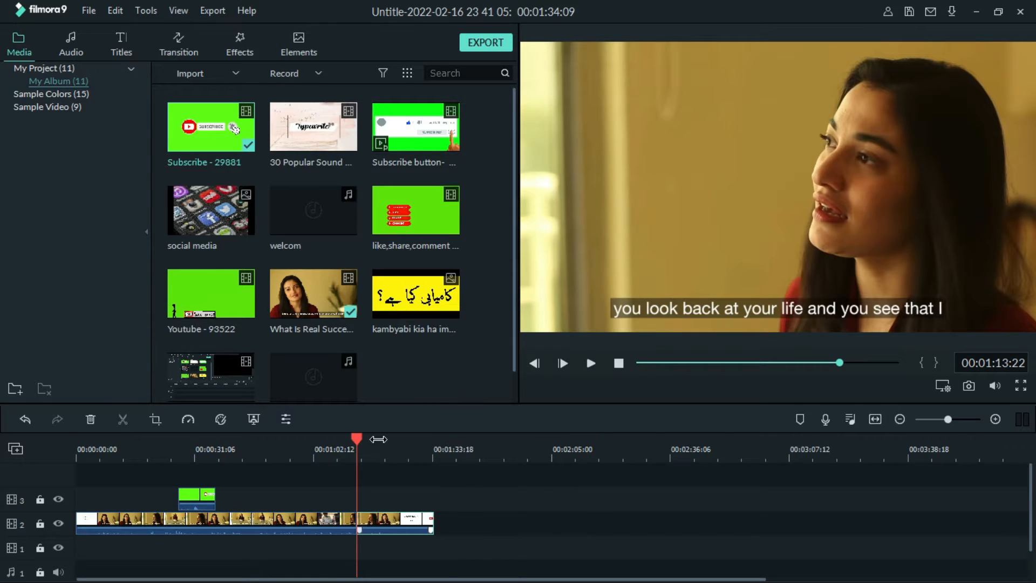
left_click(502, 441)
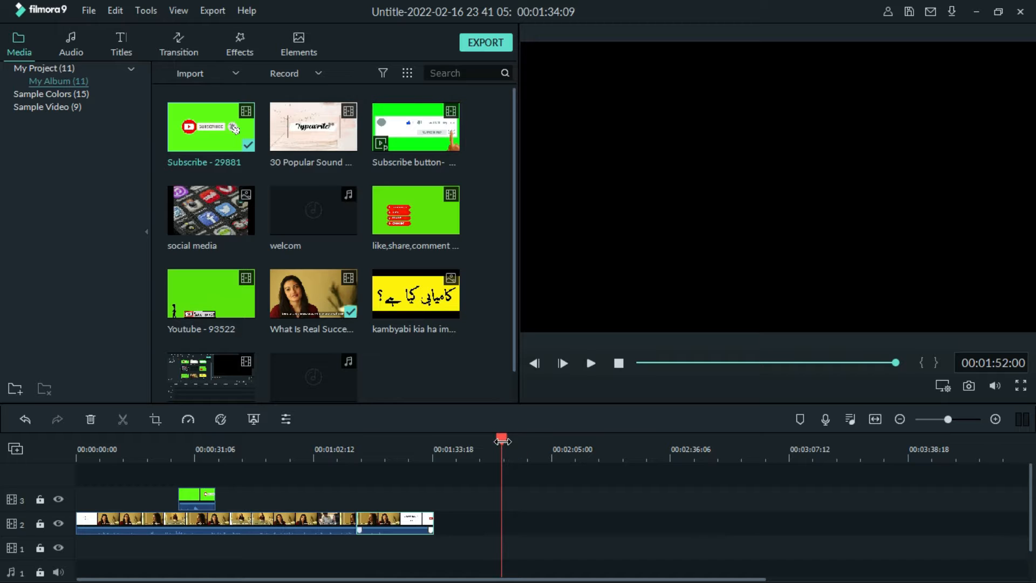
right_click(537, 494)
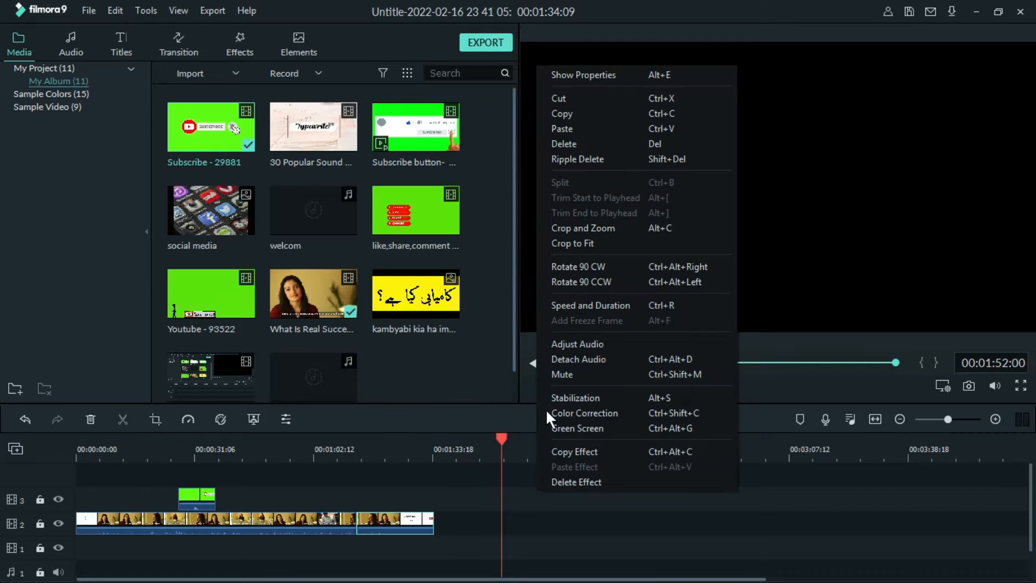
left_click(588, 128)
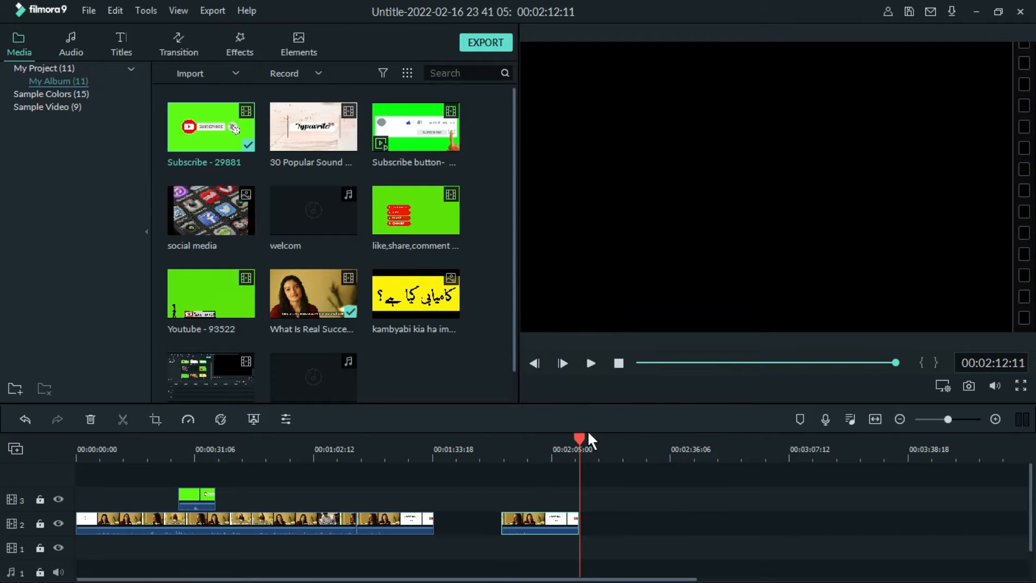
Step: Paste another copy of the segment on track 2 at 00:02:34:07
left_click_drag(579, 433, 603, 438)
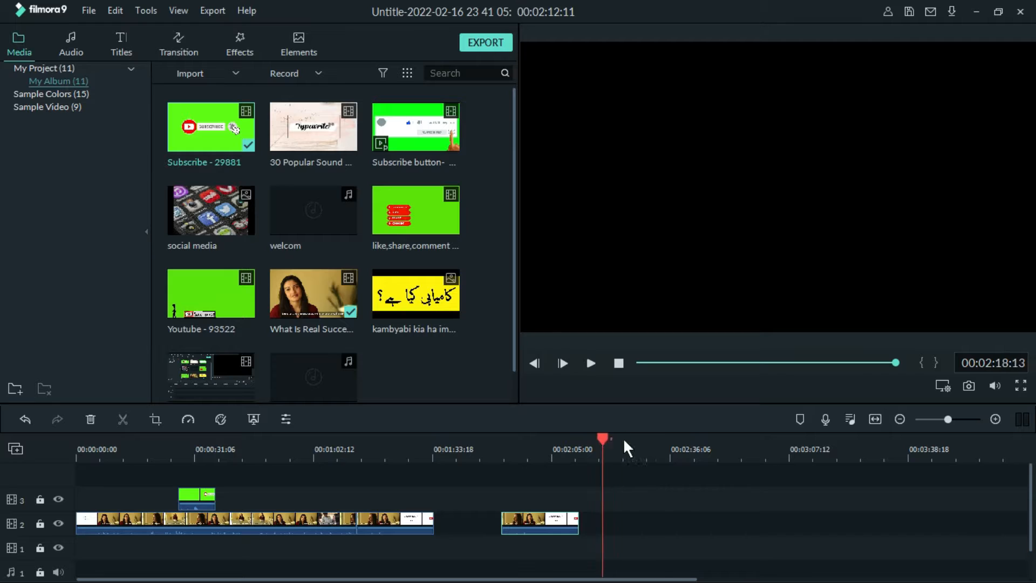
left_click(663, 444)
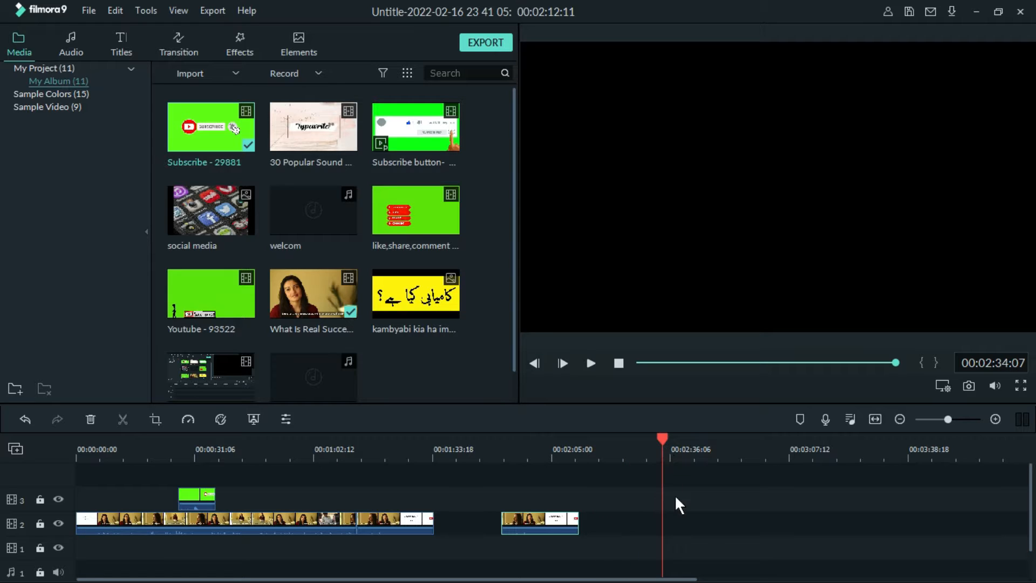
key("ctrl+v")
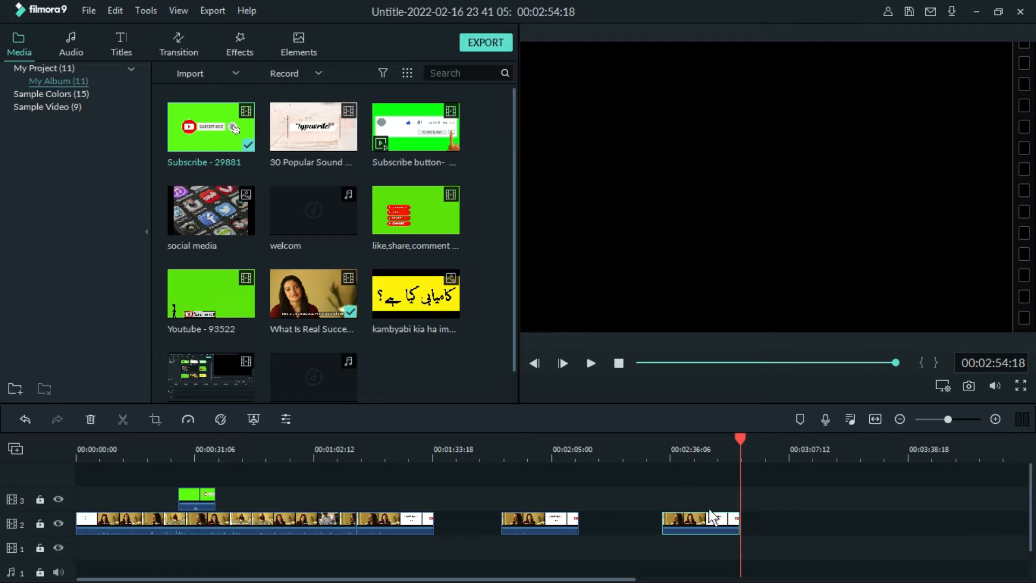
Step: Delete both pasted copies of the segment from track 2
left_click(693, 515)
key("Delete")
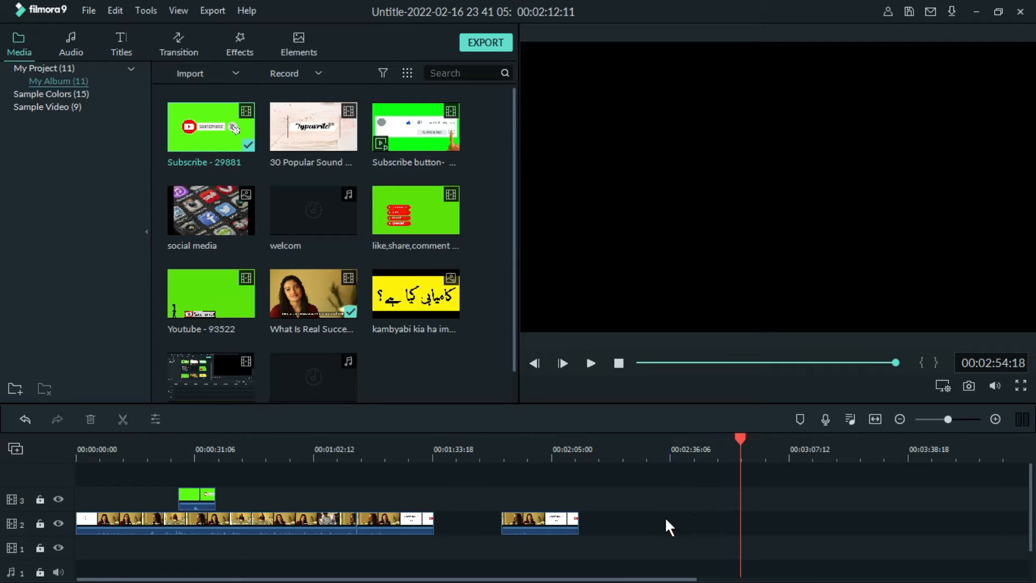
left_click(553, 526)
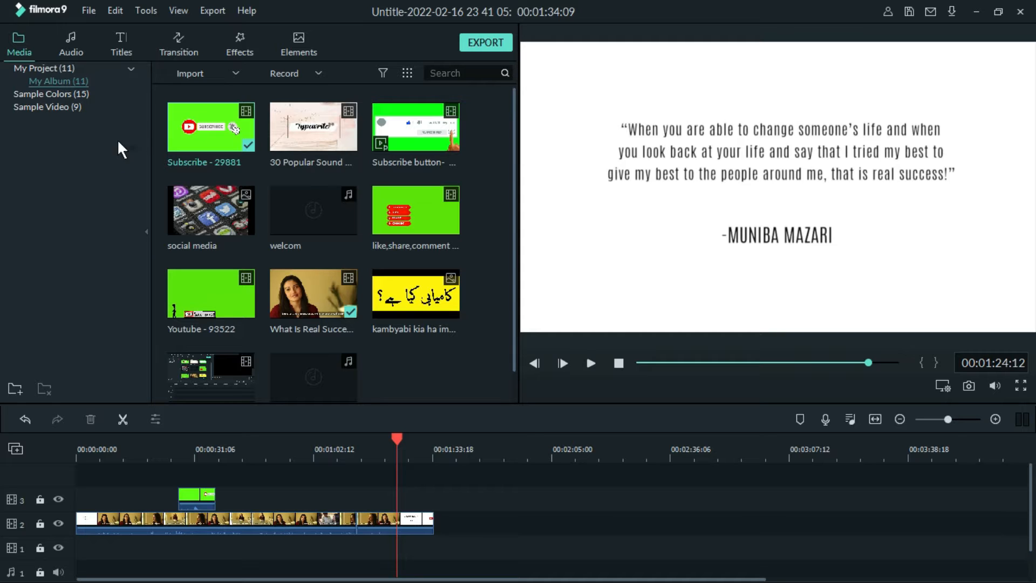
Step: Preview the Drift - Drift music and place it on audio track 1 at the start of the timeline
left_click(81, 53)
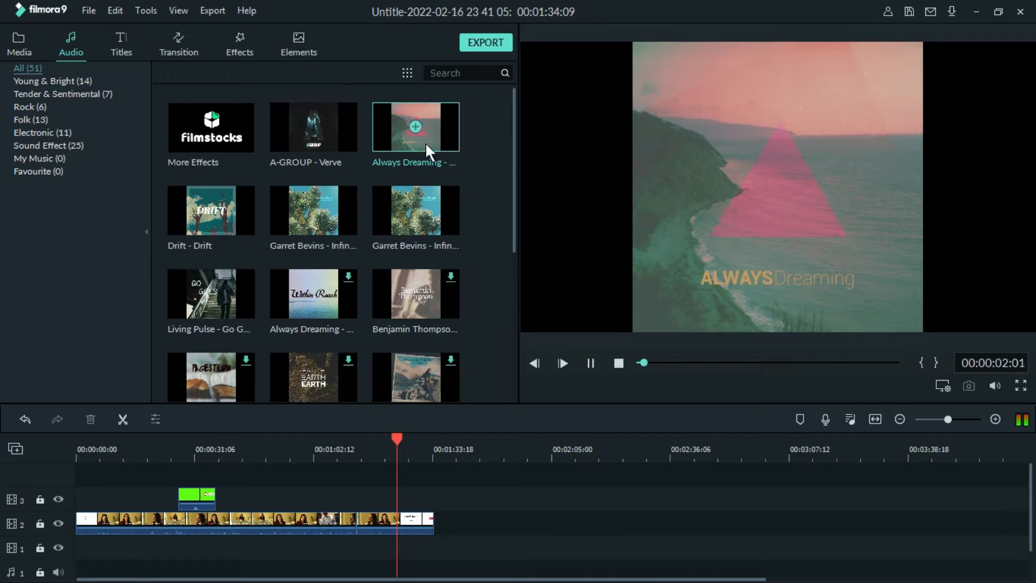
left_click(241, 197)
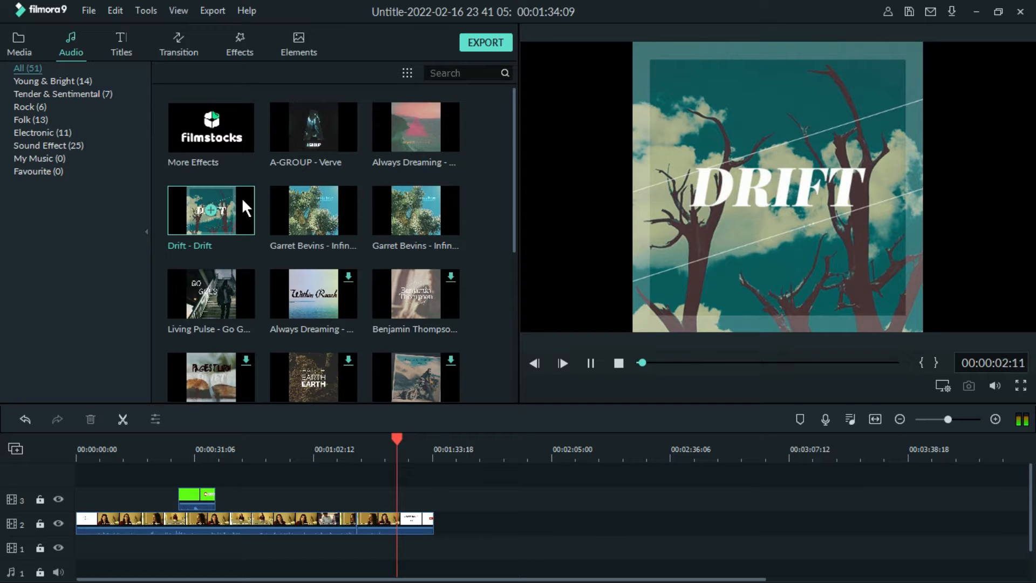
left_click_drag(242, 198, 76, 558)
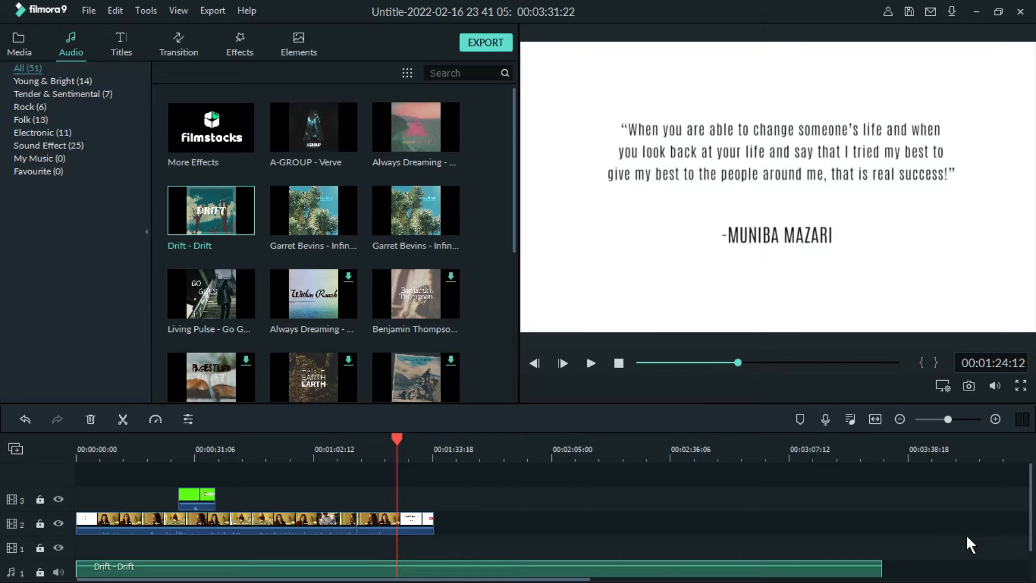
Step: Enlarge the timeline area to show all tracks and play the video with the music from 00:01:24:12
scroll(1030, 502, "down", 2)
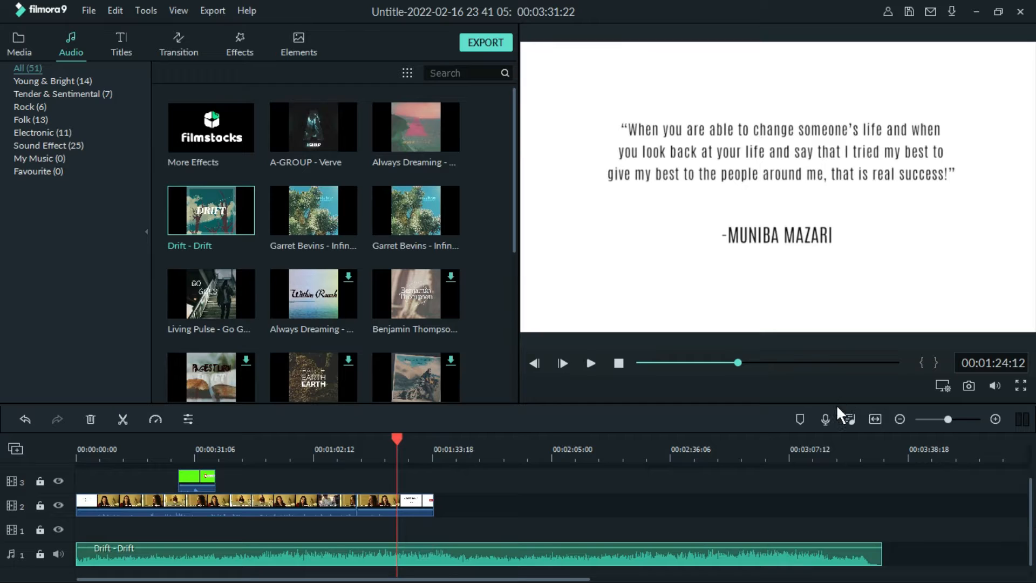
left_click_drag(837, 404, 826, 326)
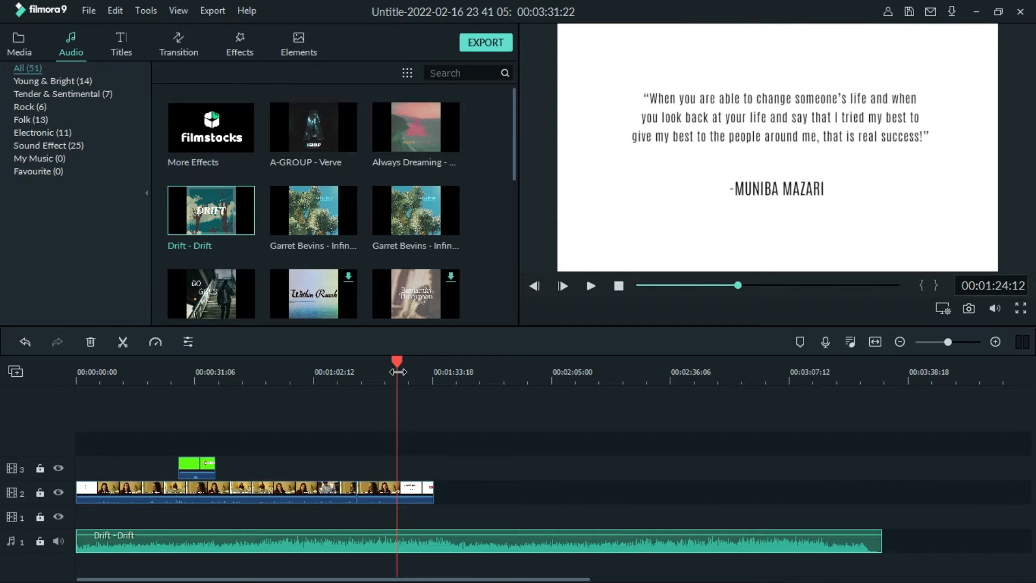
left_click(589, 281)
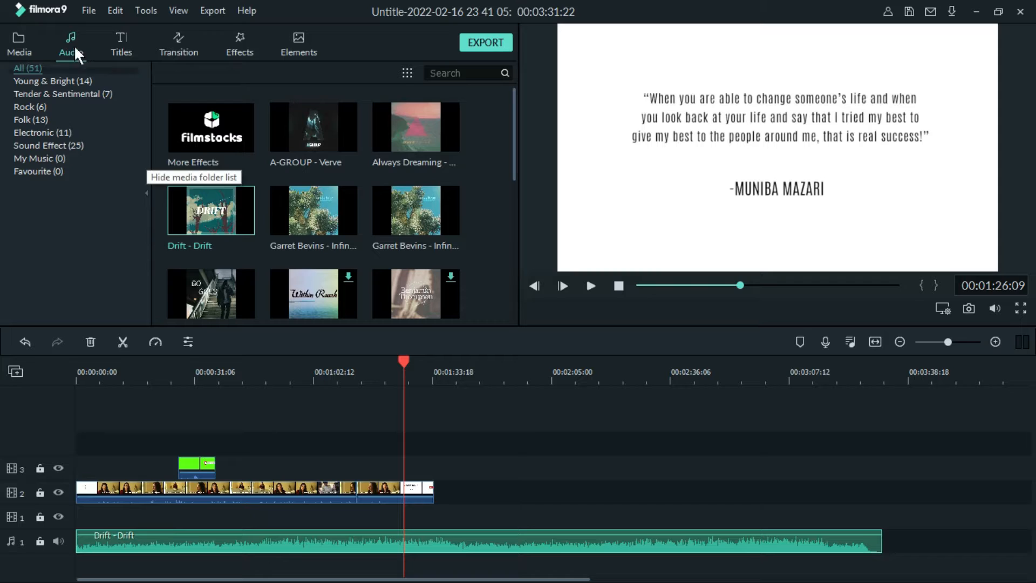
Step: Place the Credit 2 title on track 4 around 00:00:53 and enlarge its text box in the preview
left_click(121, 47)
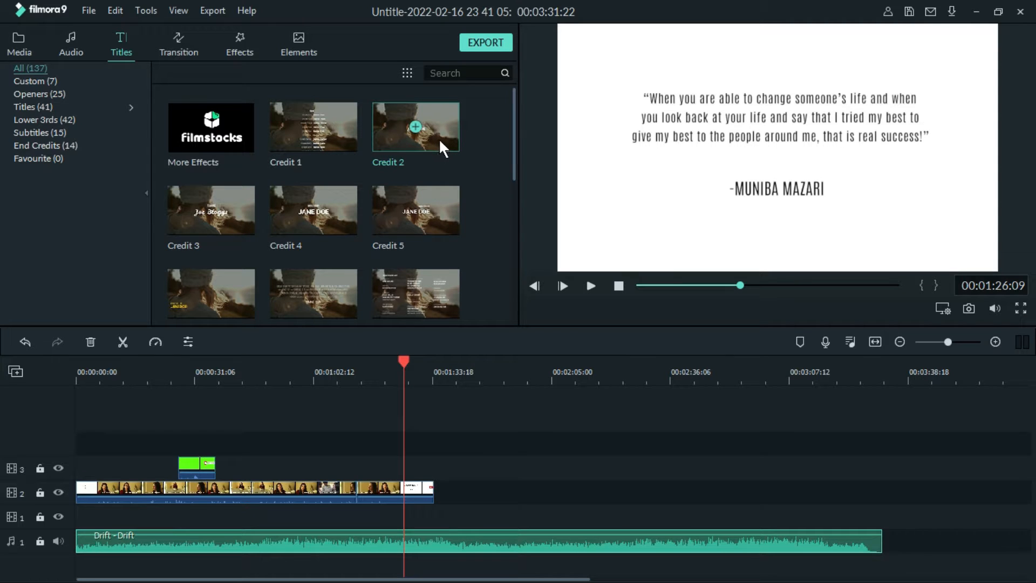
left_click_drag(441, 137, 276, 405)
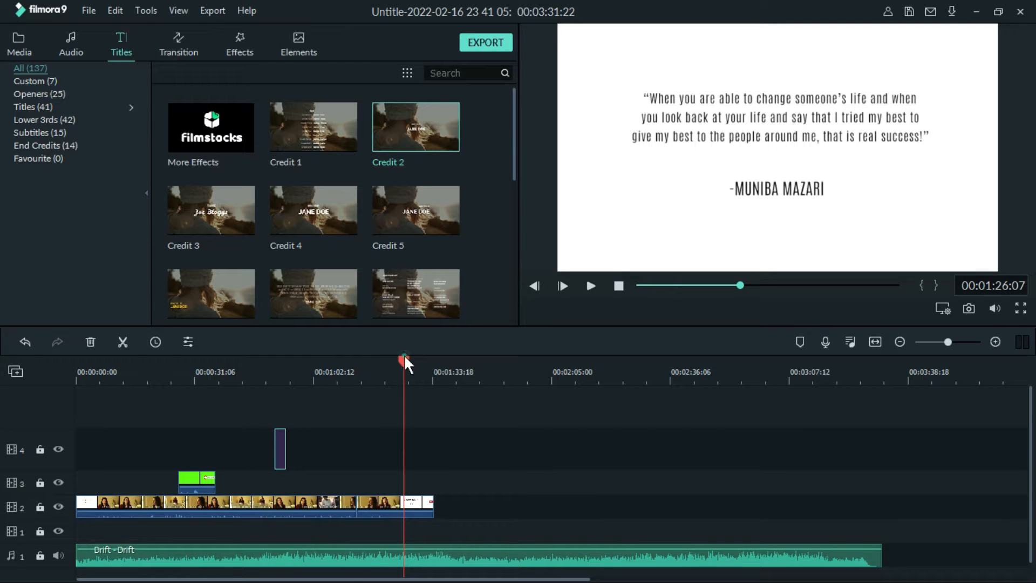
left_click_drag(404, 355, 280, 374)
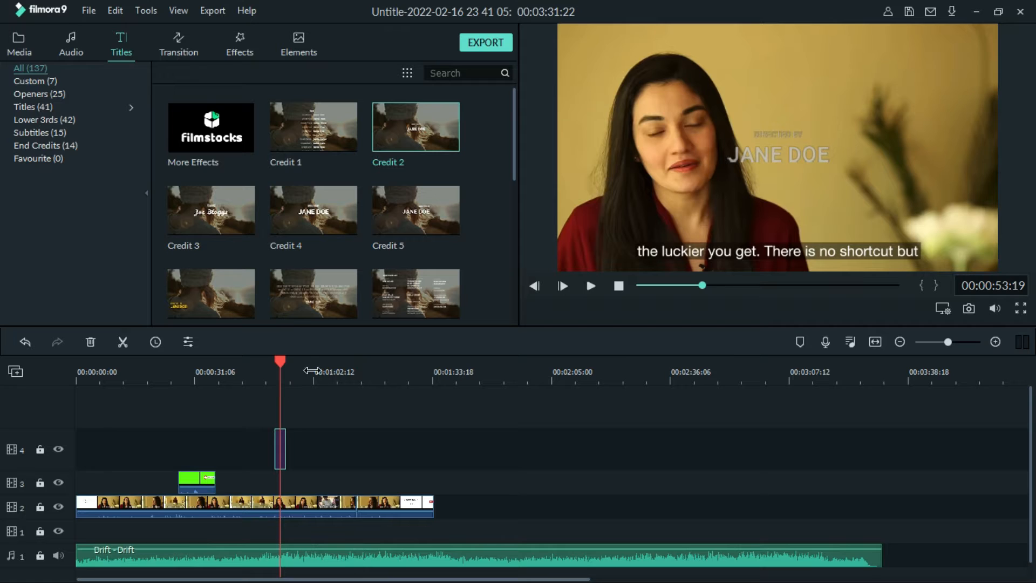
left_click(789, 158)
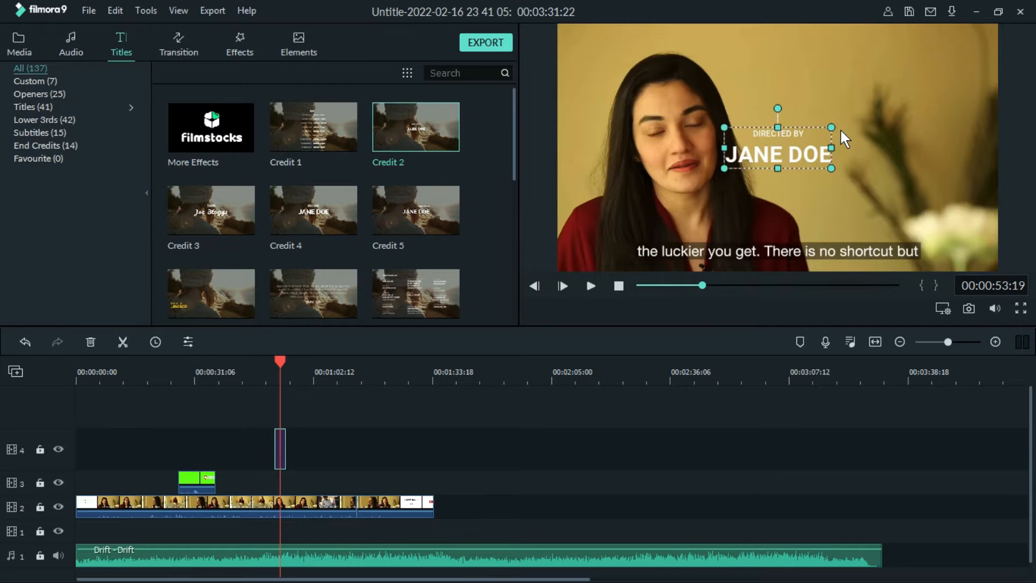
left_click_drag(832, 127, 932, 88)
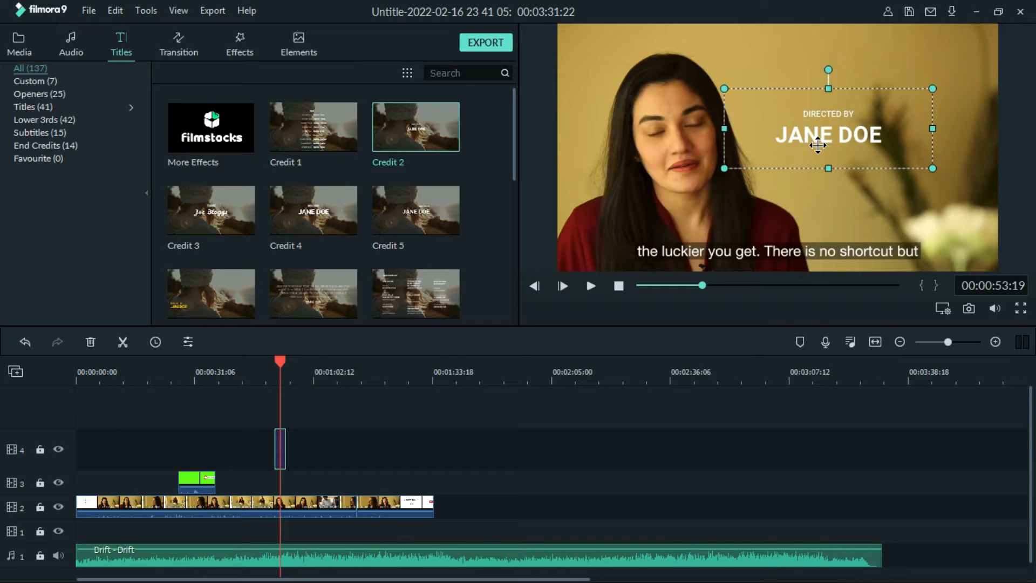
Step: Replace the Credit 2 title's placeholder text with "iStudio"
double_click(818, 145)
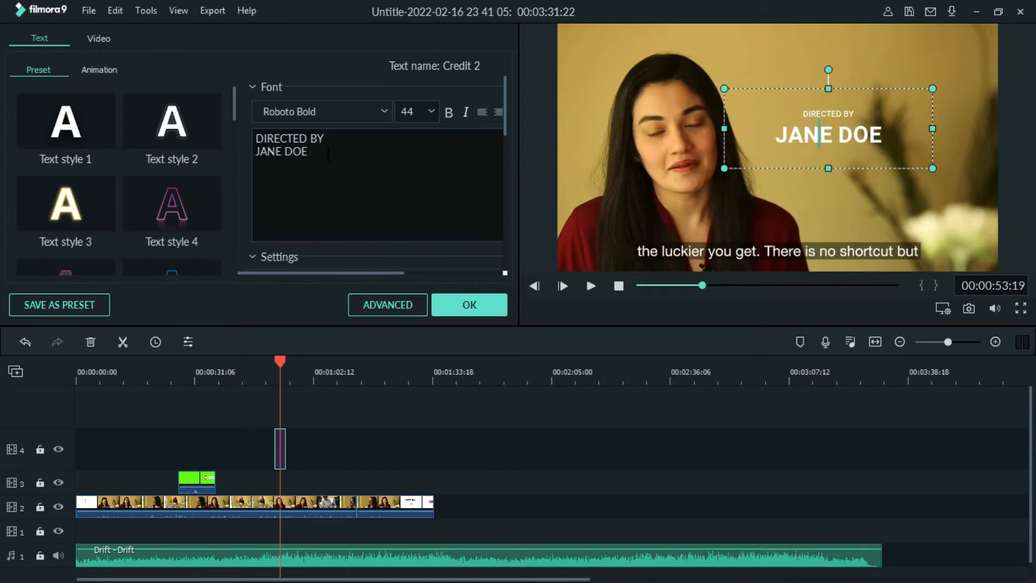
left_click_drag(322, 153, 252, 129)
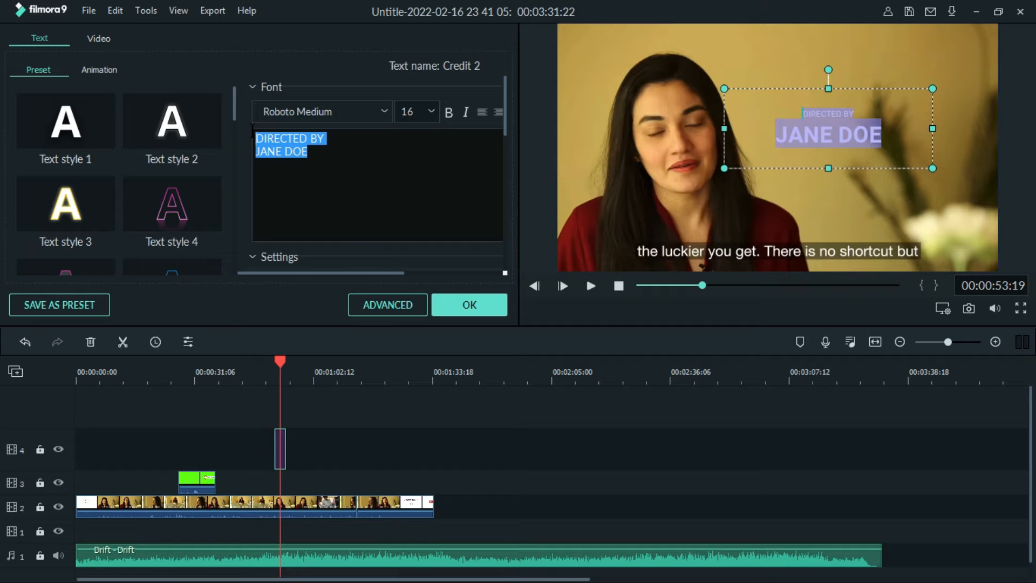
key("BackSpace")
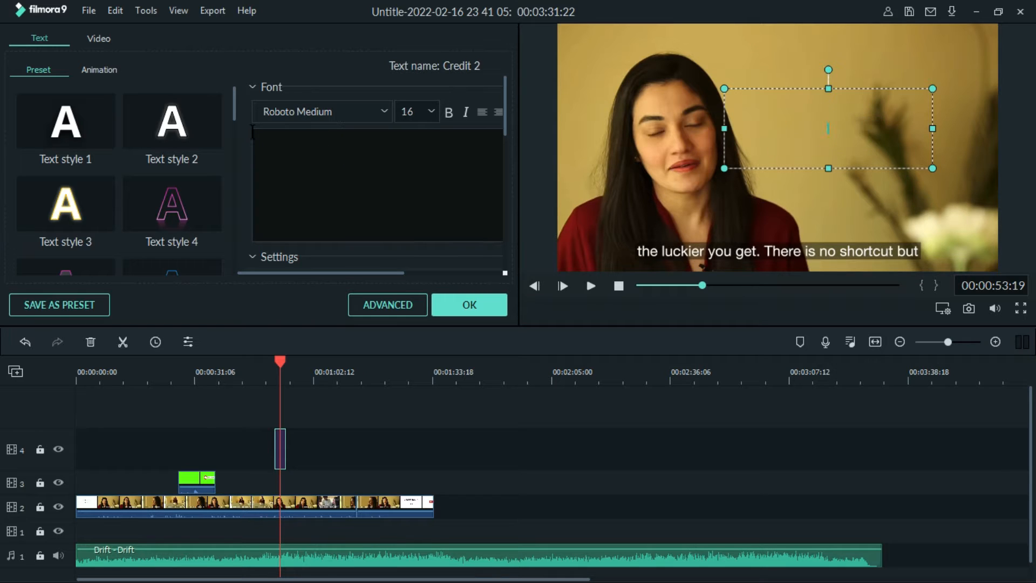
type("iStudio")
Step: Try font sizes 20 and 40 on the iStudio title text, and set the size to 100
double_click(341, 151)
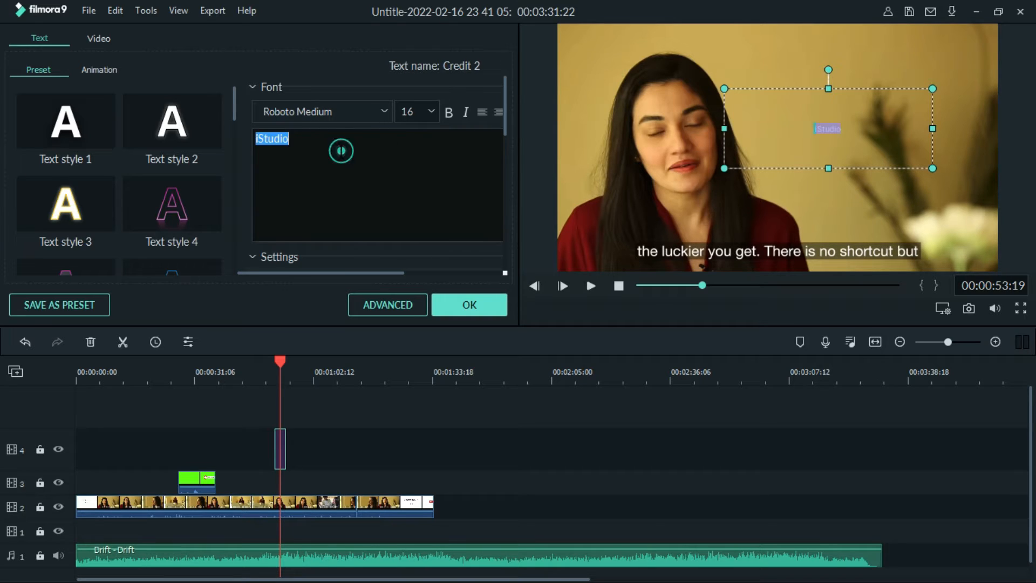
left_click(433, 112)
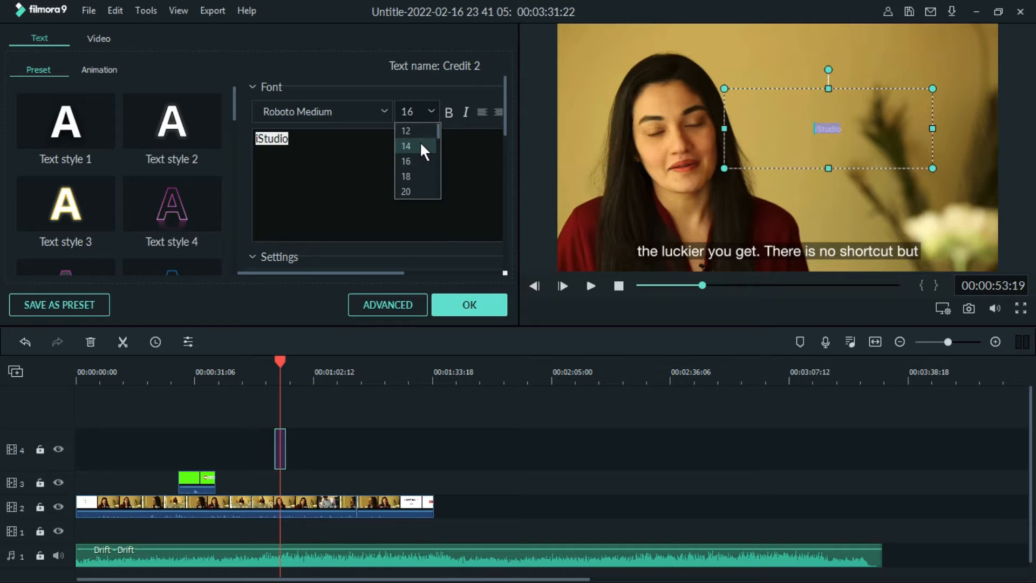
left_click(419, 190)
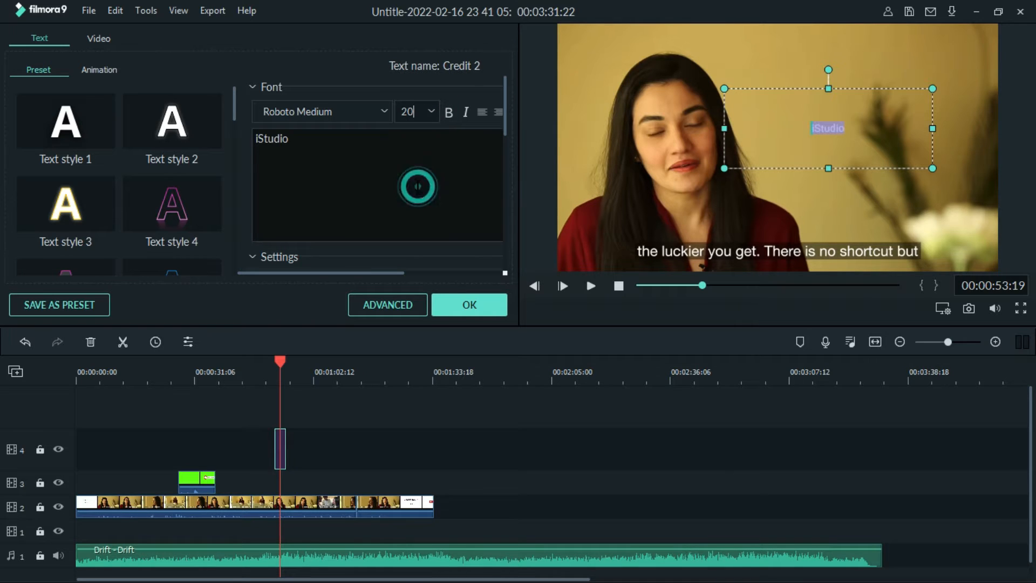
left_click(433, 110)
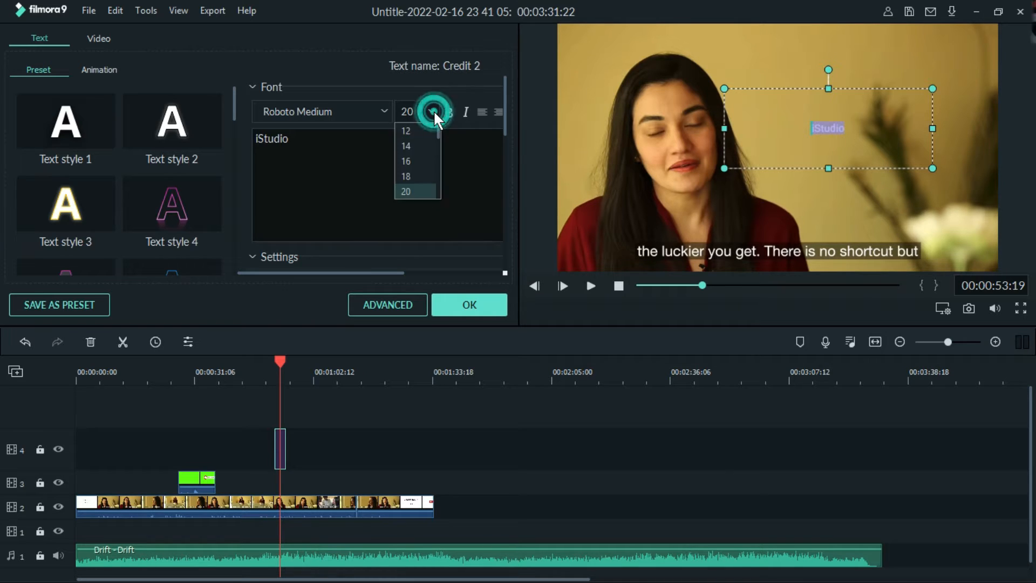
left_click_drag(436, 130, 436, 147)
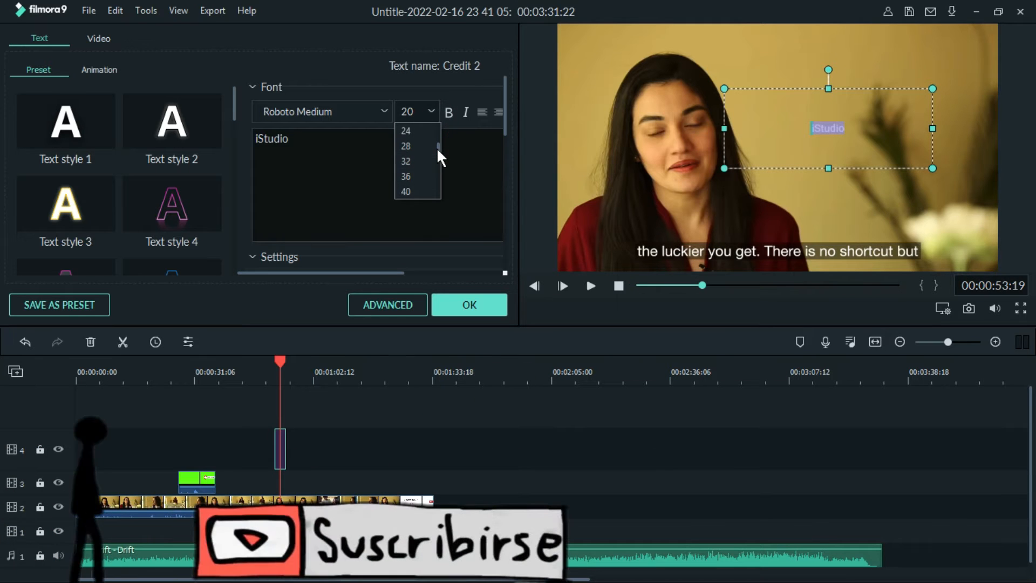
left_click(421, 189)
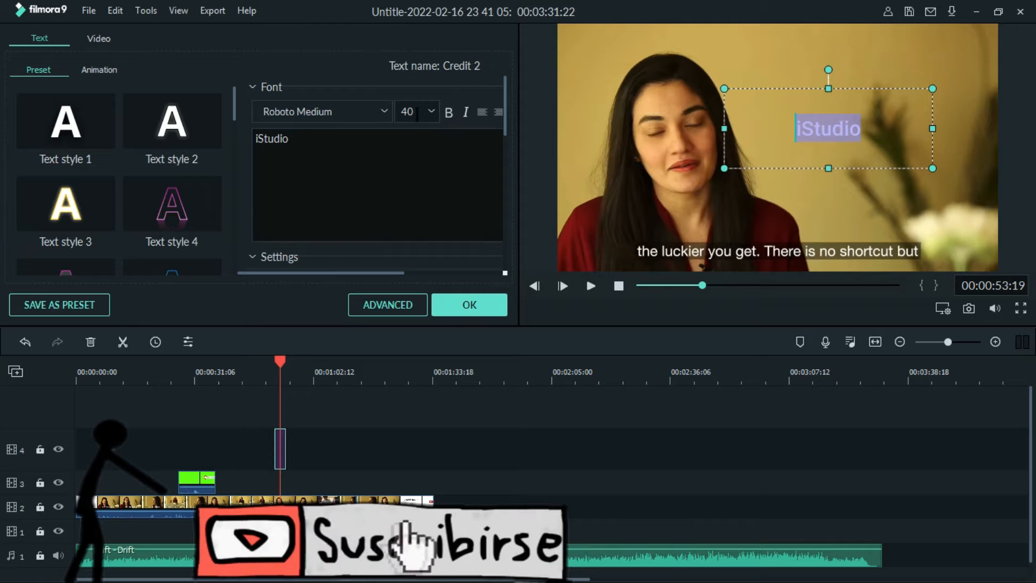
double_click(412, 110)
type("100")
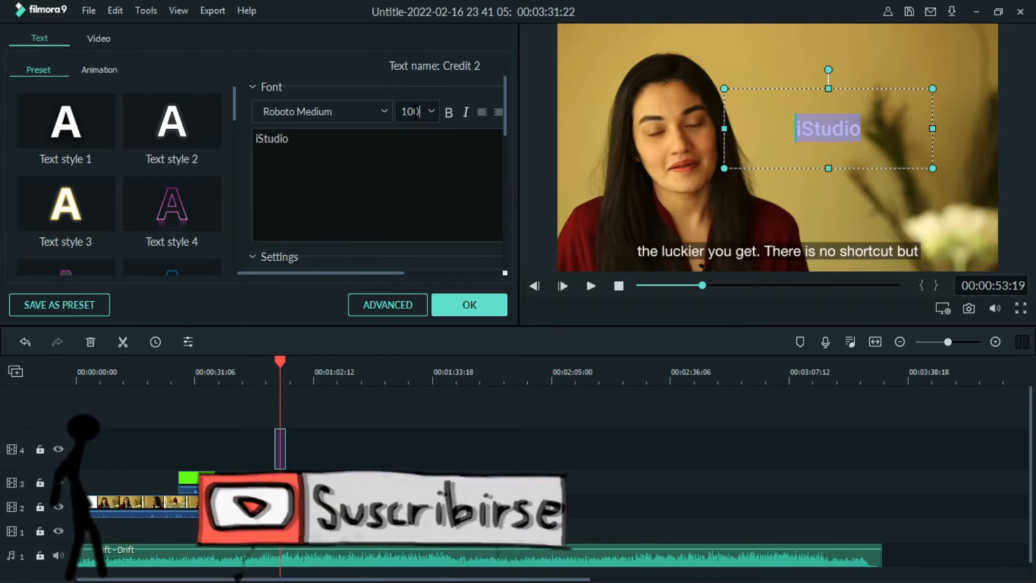
key("Return")
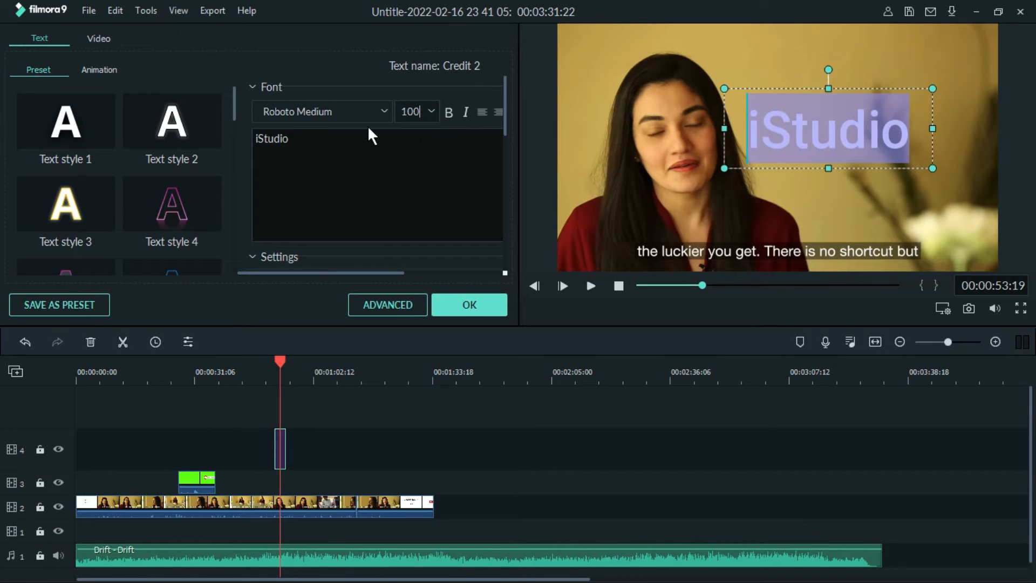
Step: Change the iStudio title's font to Roboto Light
left_click(384, 111)
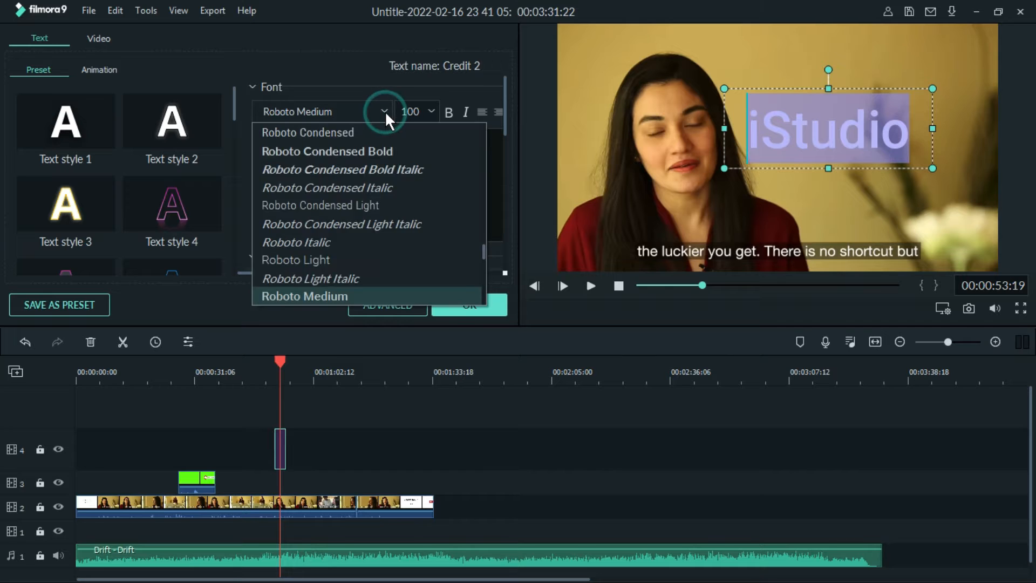
left_click(384, 112)
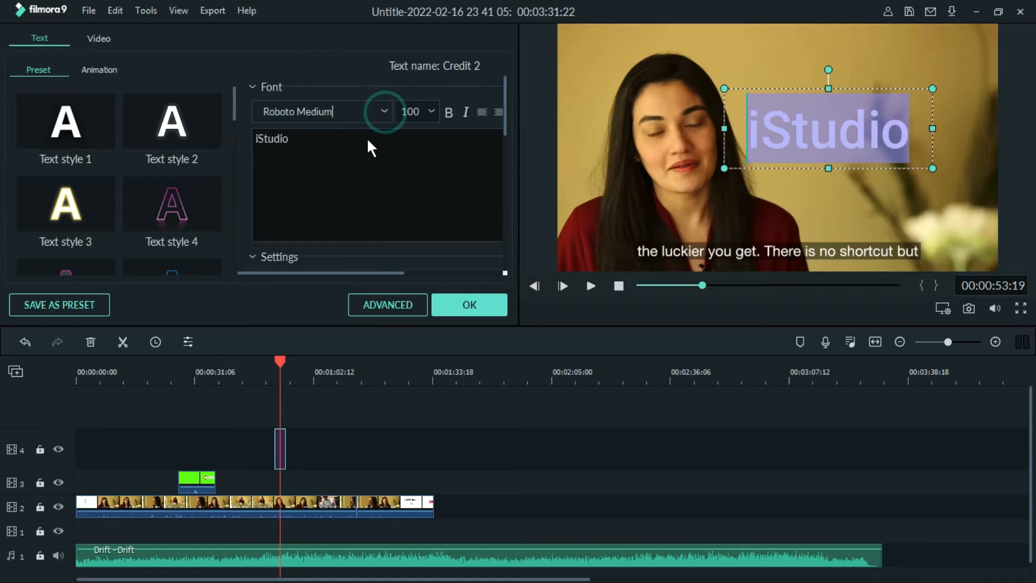
left_click(384, 109)
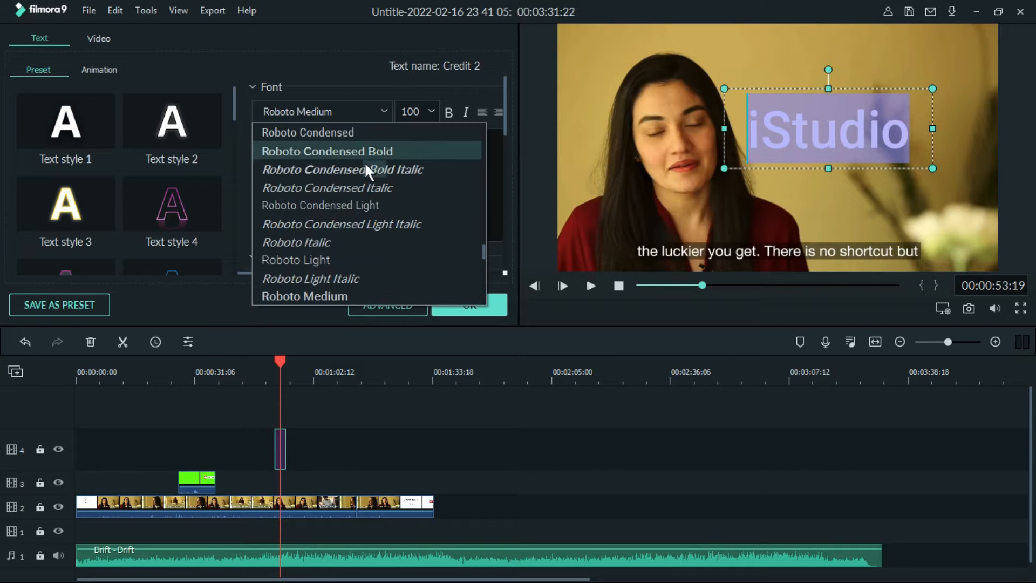
left_click(353, 259)
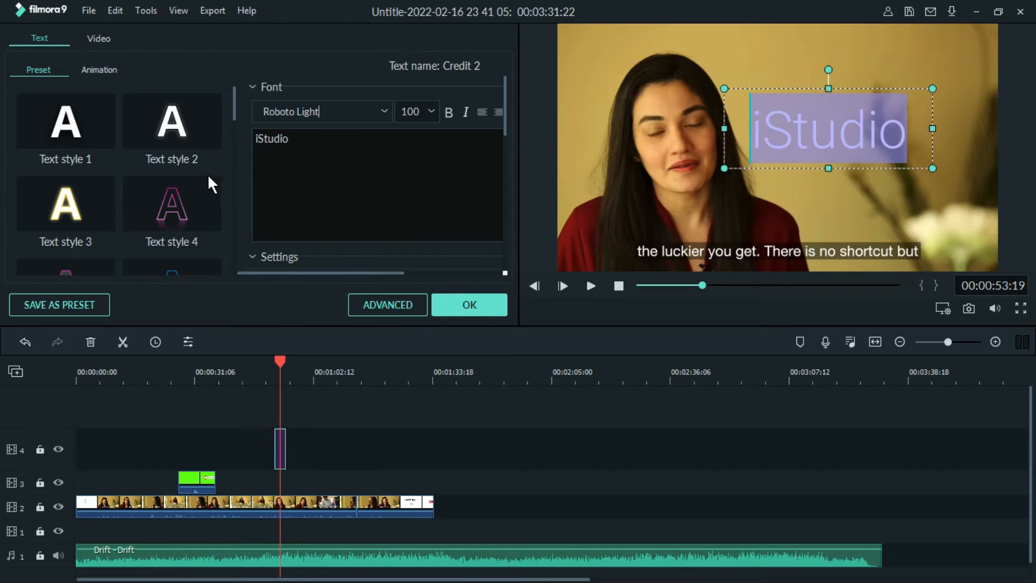
Step: Try several preset text styles on the iStudio title, including Text styles 2, 3 and 8, and apply the light blue style
left_click(193, 118)
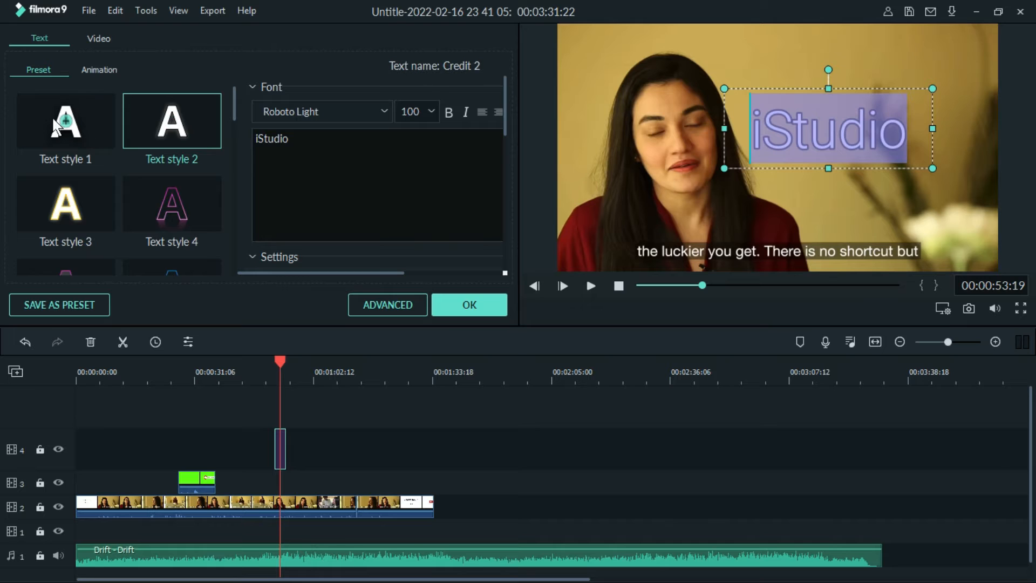
left_click(96, 134)
left_click(88, 202)
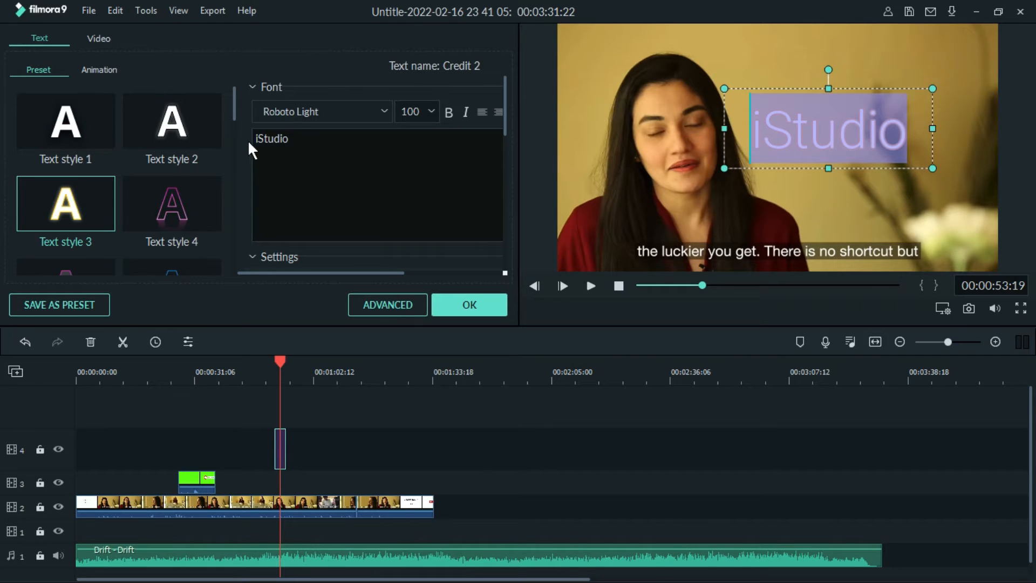
left_click_drag(232, 109, 232, 147)
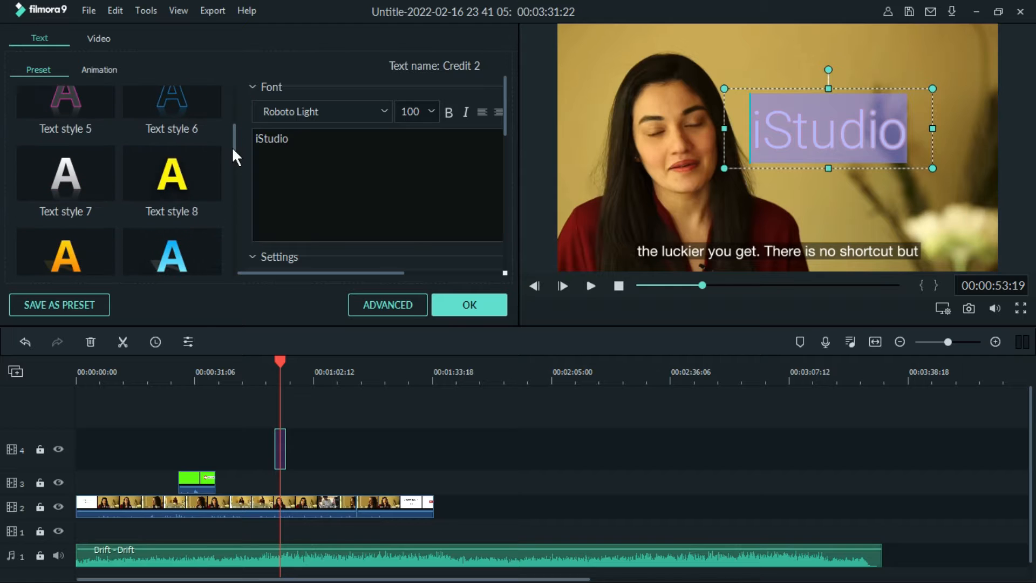
left_click(190, 172)
left_click(180, 247)
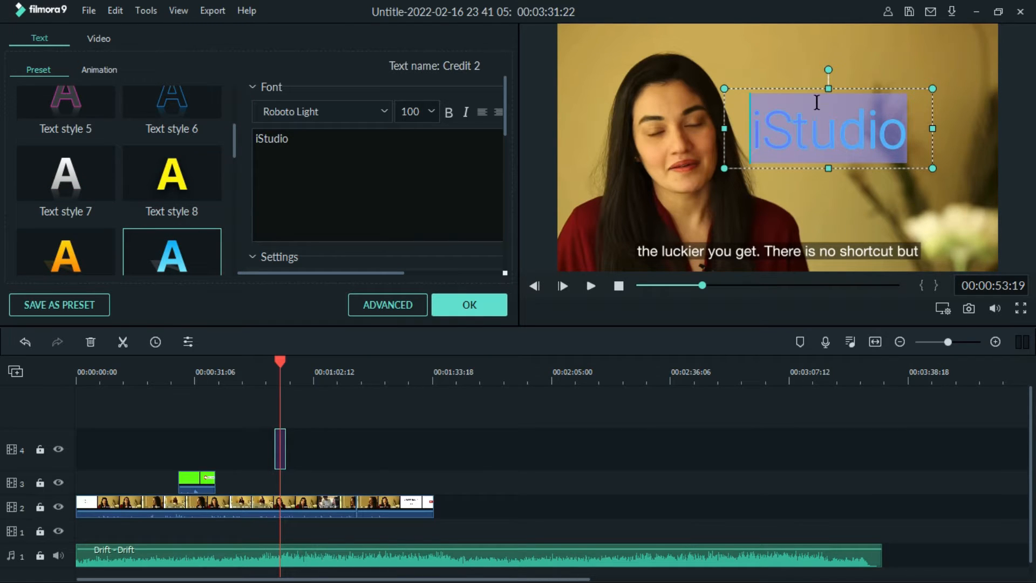
Step: Select the whole iStudio text and set its text color to dark red
left_click(455, 175)
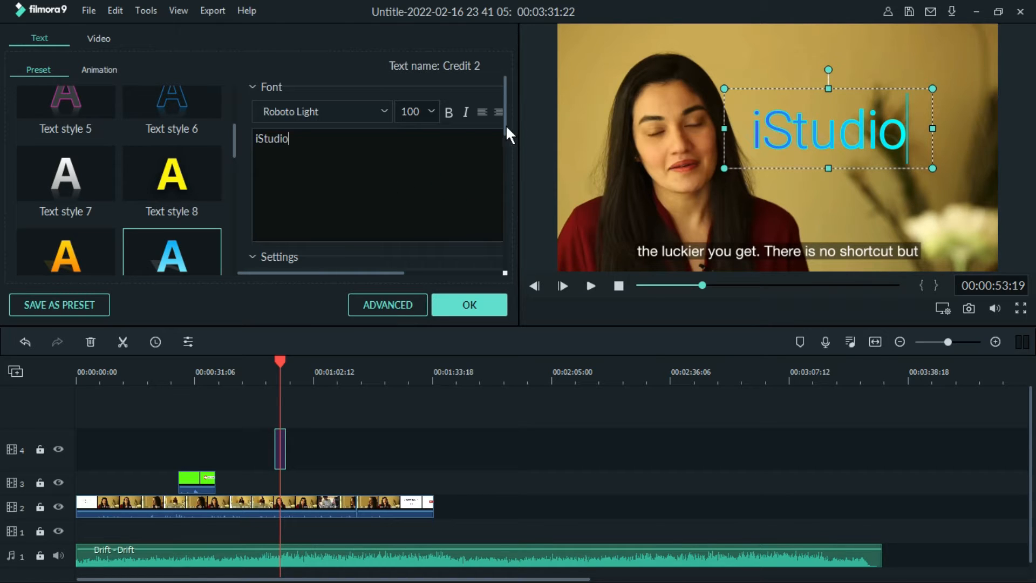
double_click(419, 141)
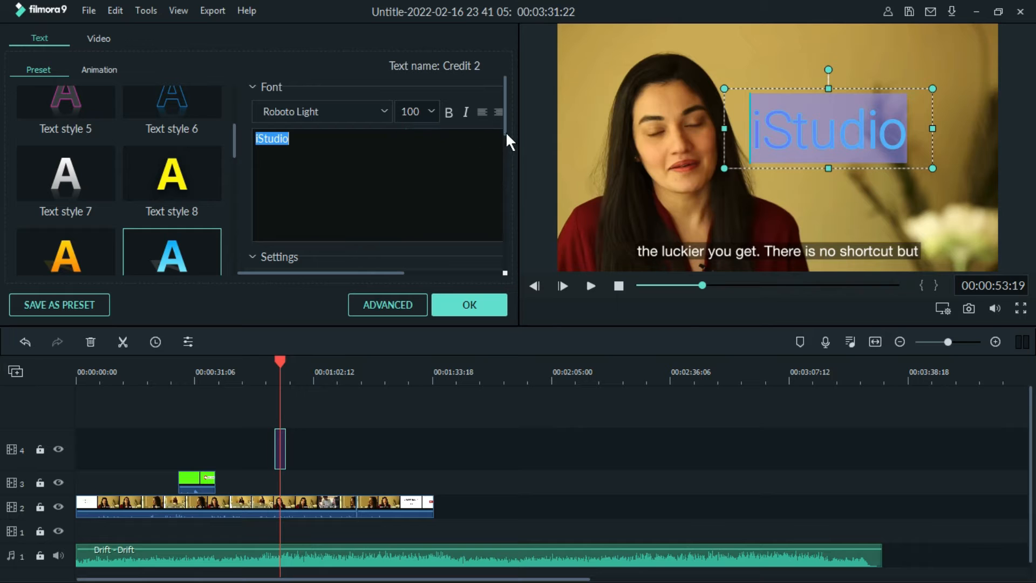
left_click_drag(504, 128, 502, 162)
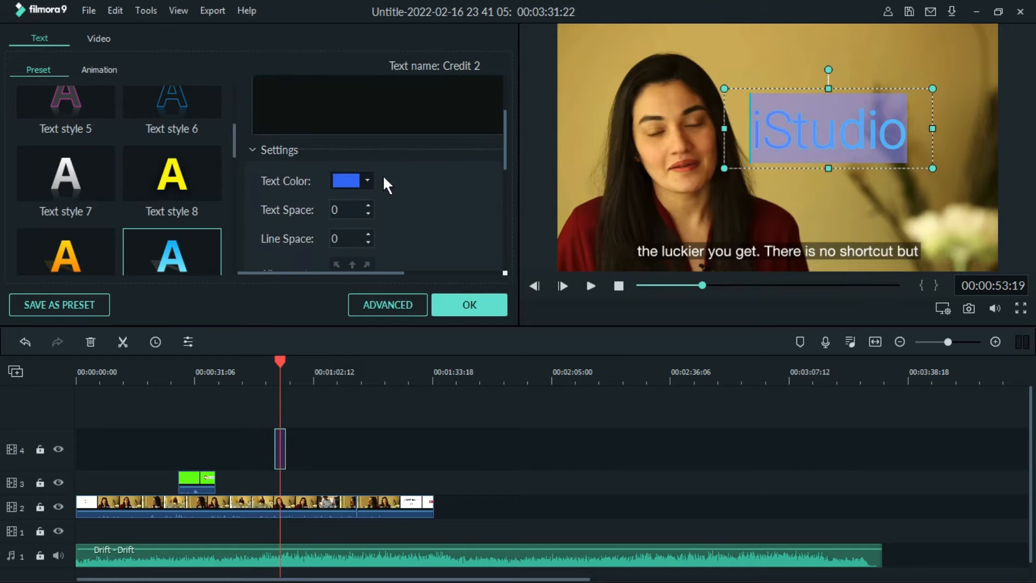
left_click(367, 178)
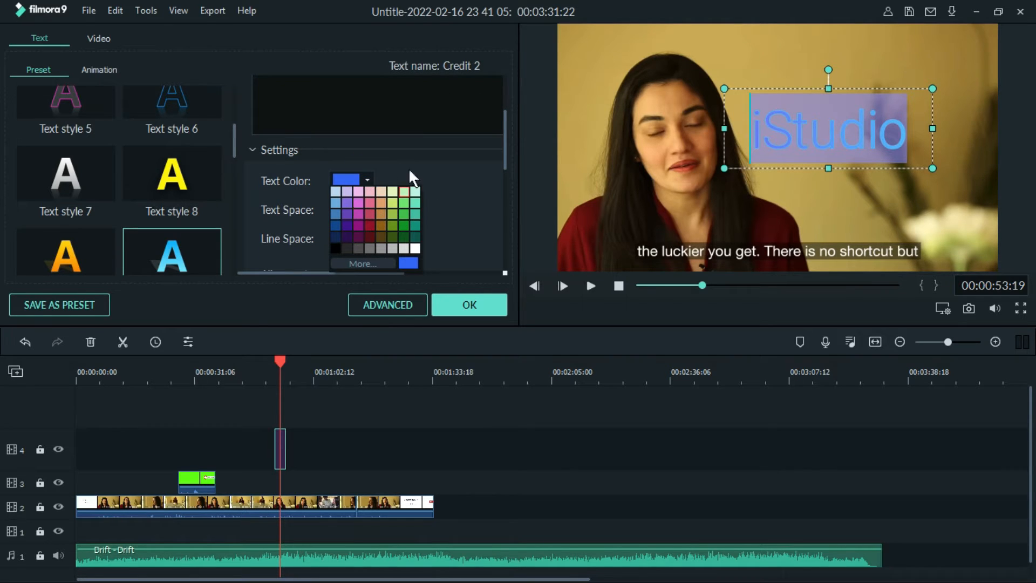
left_click(371, 222)
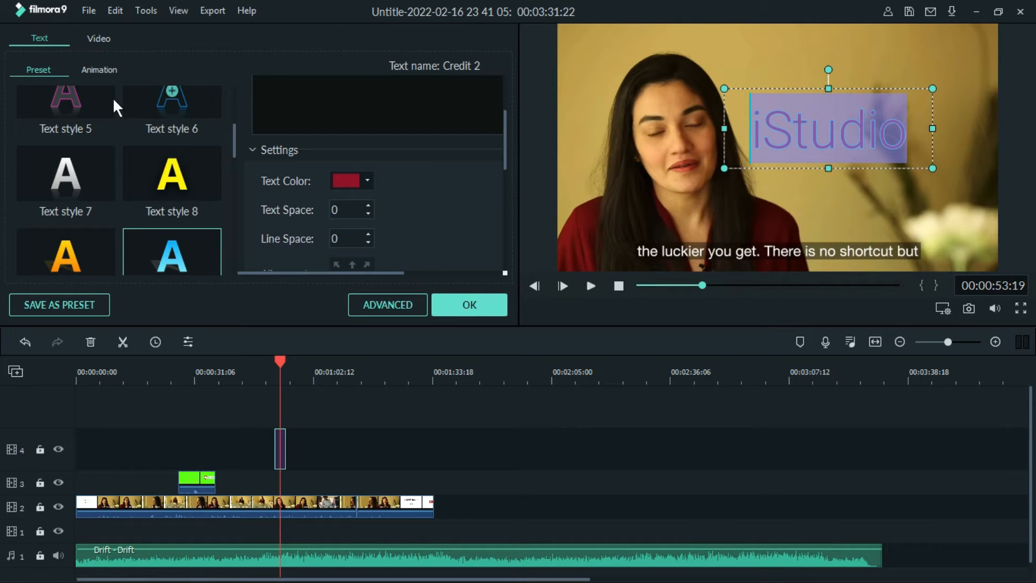
Step: Try the Cinema style and Right Dir Insert animations on the iStudio title, and apply the Type Writer animation
left_click(109, 70)
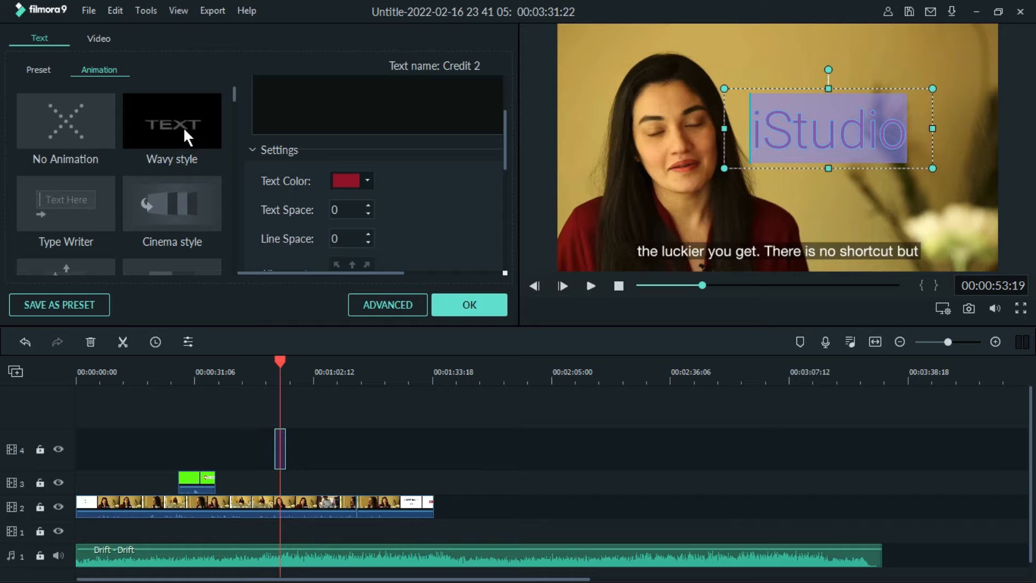
double_click(193, 211)
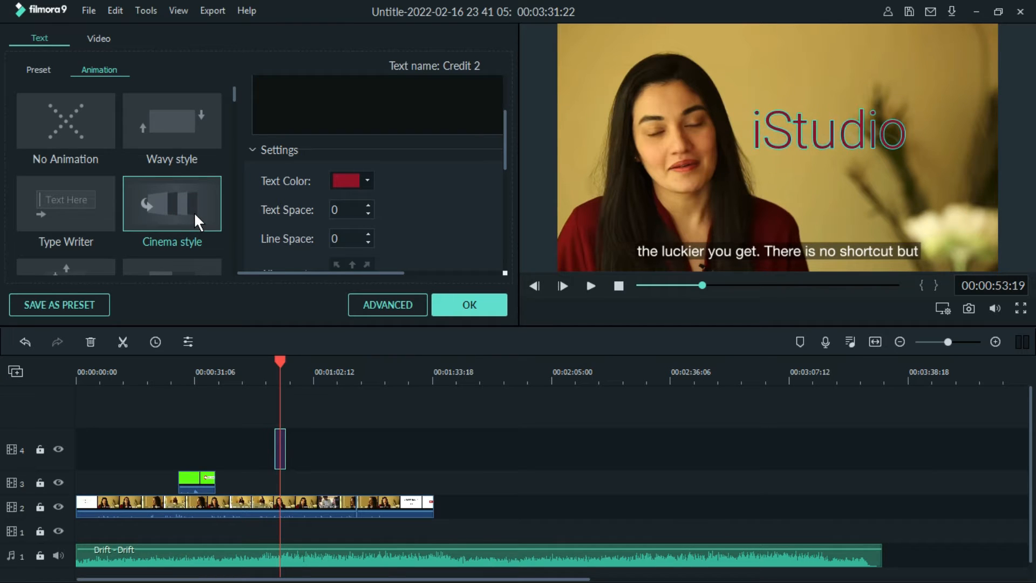
left_click(89, 212)
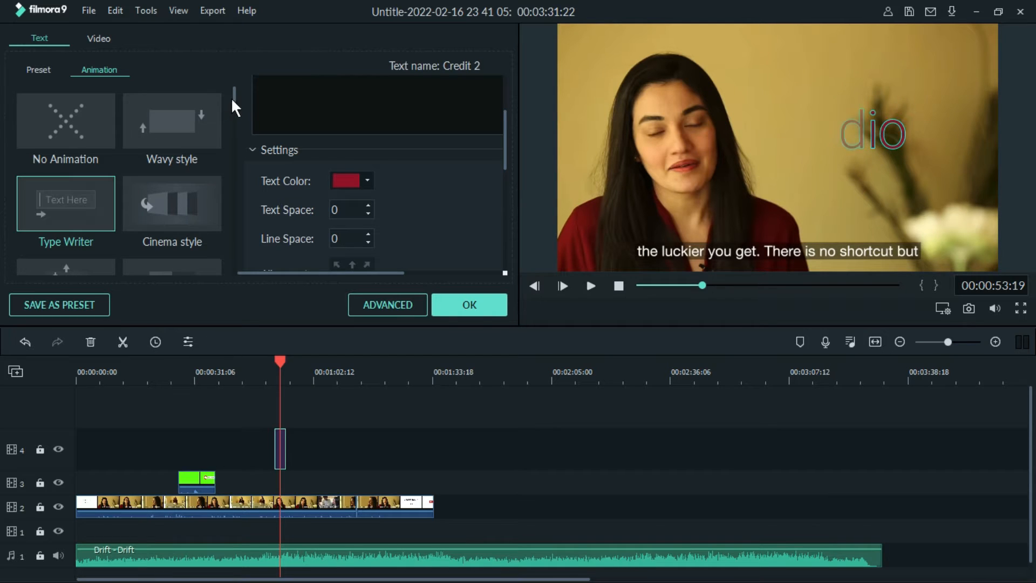
left_click_drag(234, 93, 235, 115)
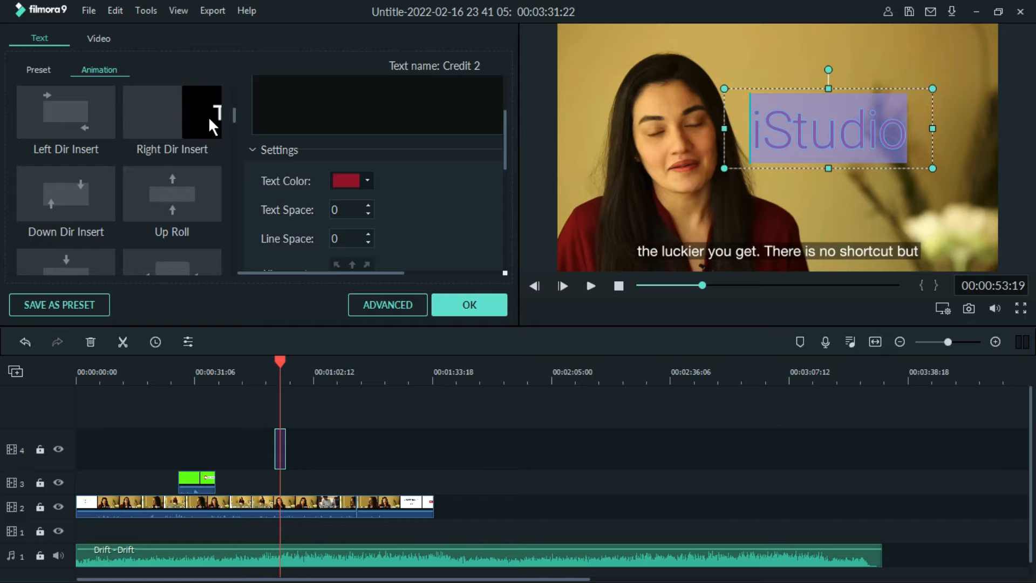
left_click(208, 116)
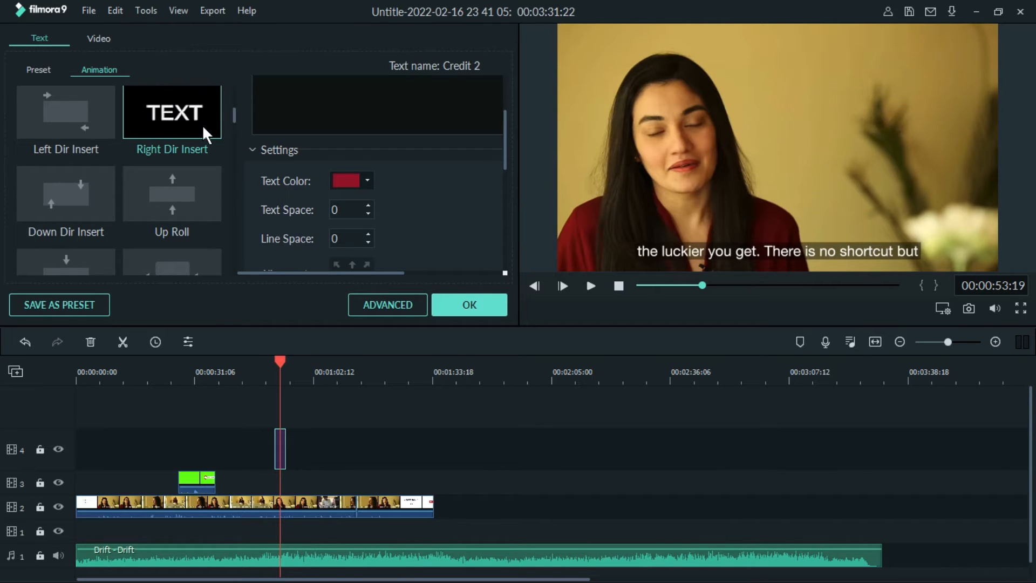
left_click_drag(233, 113, 234, 86)
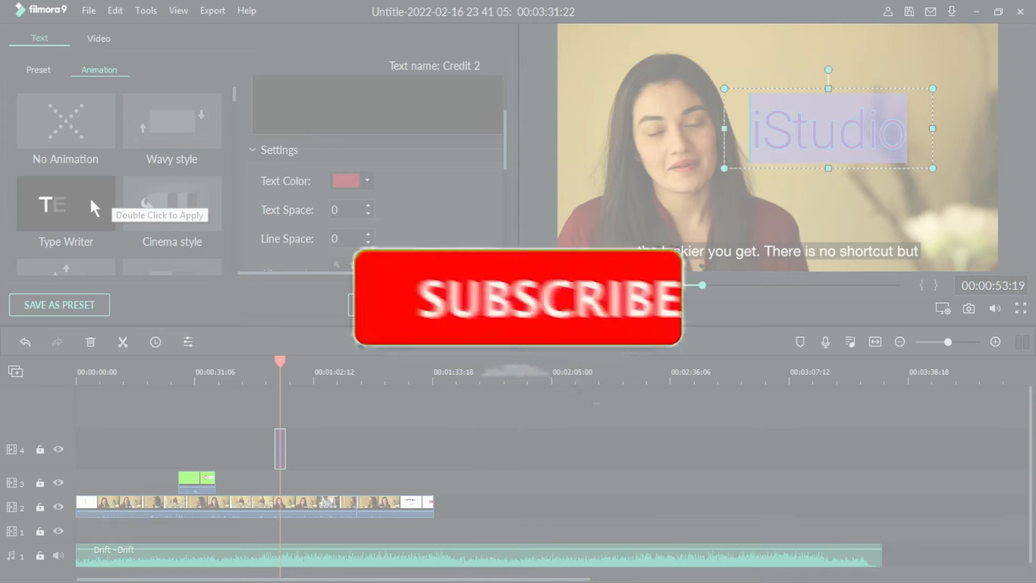
double_click(90, 199)
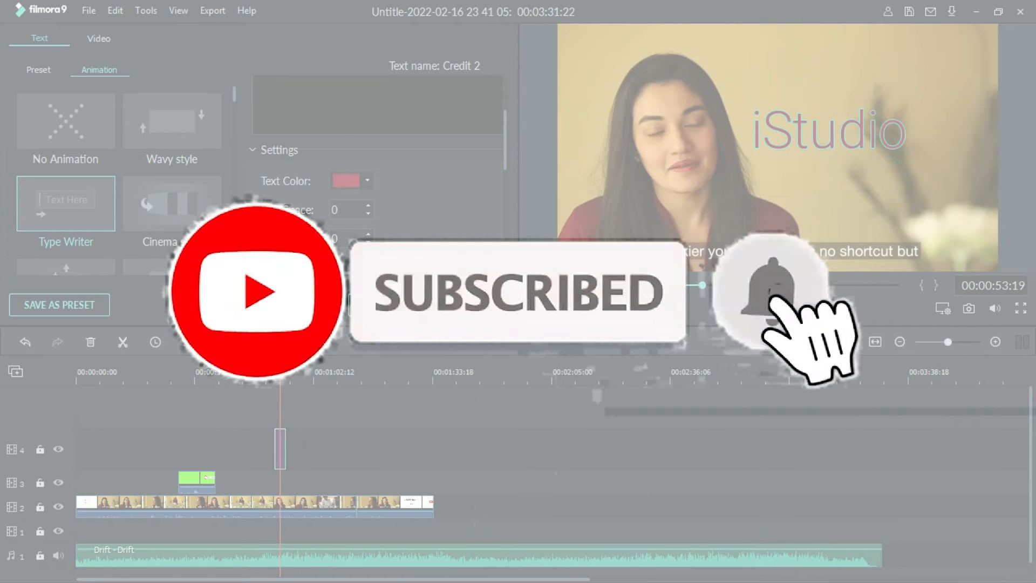
left_click(477, 304)
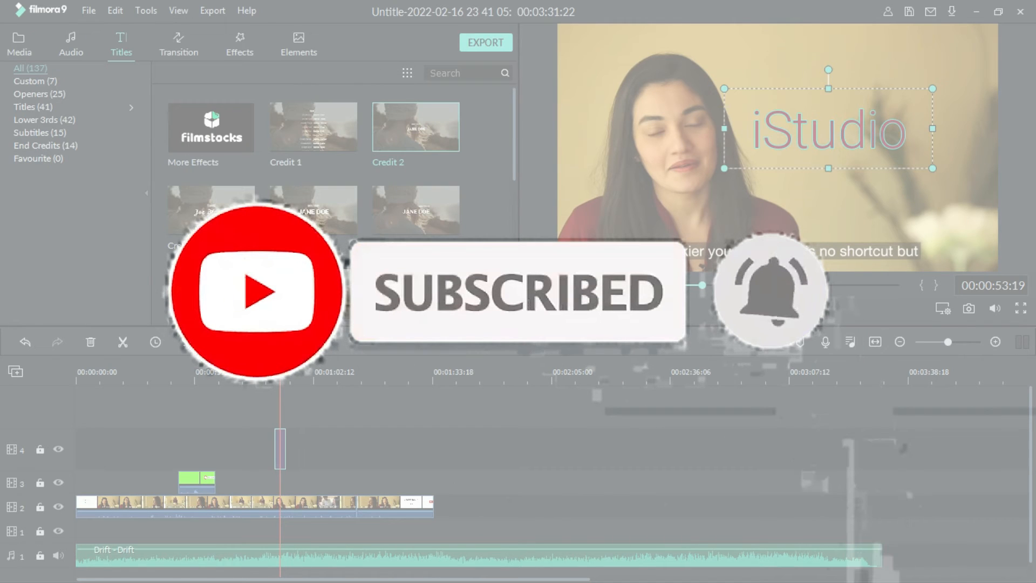
Step: Play the animated title from 00:00:51:10 and pause once it has ended
left_click(271, 369)
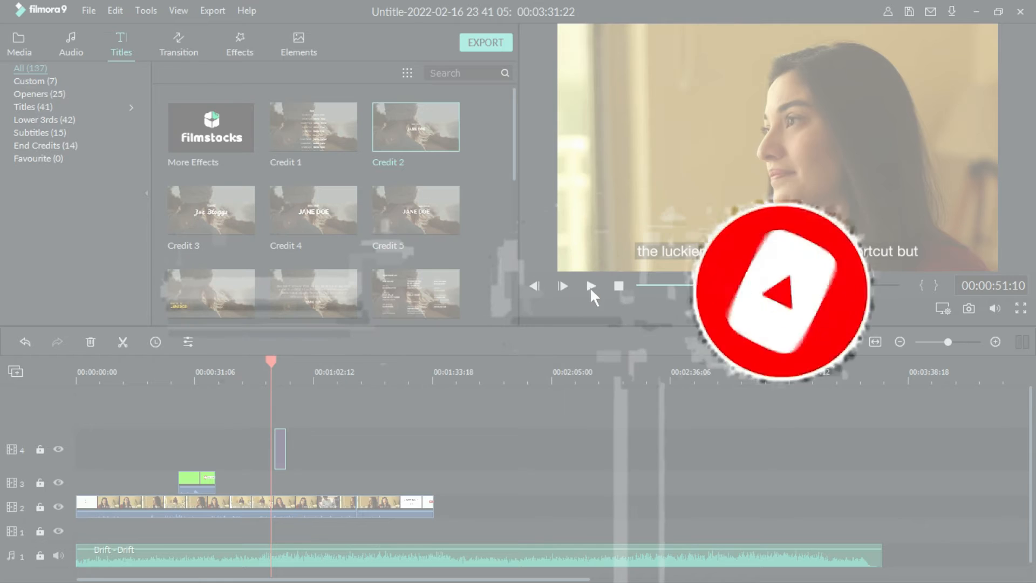
left_click(588, 287)
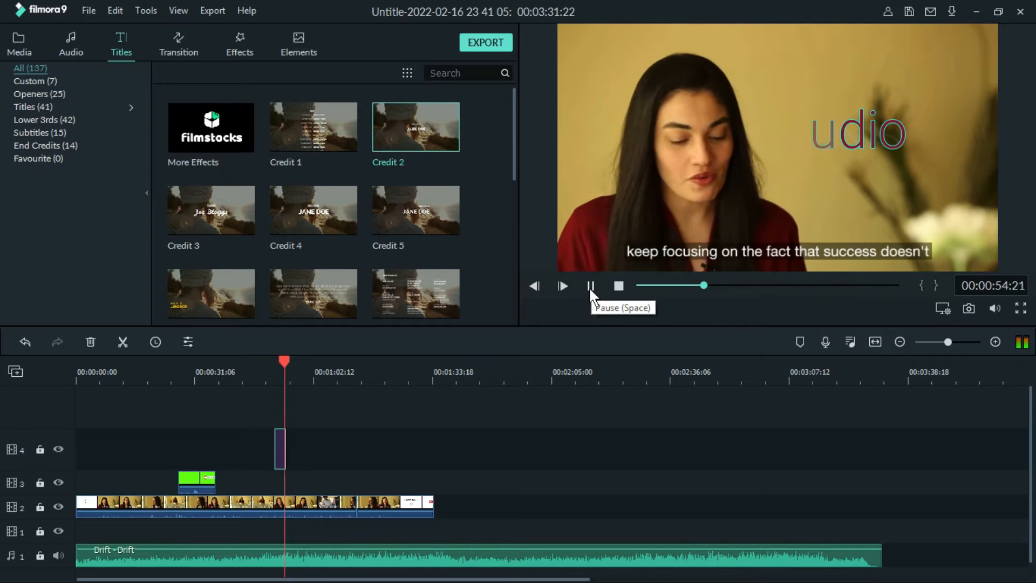
left_click(590, 287)
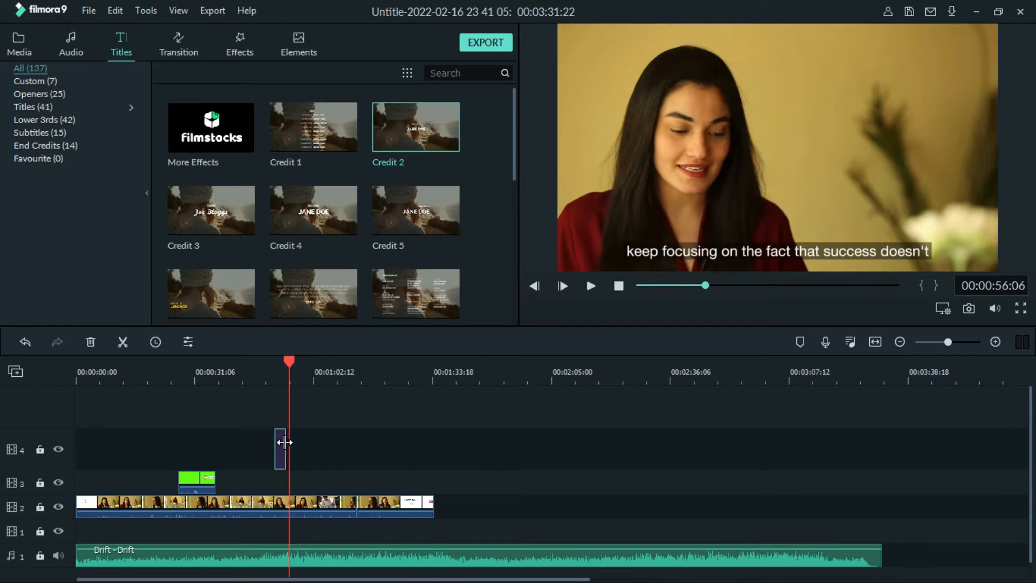
Step: Extend the end of the Credit 2 title clip to about 00:01:06 and play it back from 00:00:51:19
left_click_drag(284, 443, 329, 445)
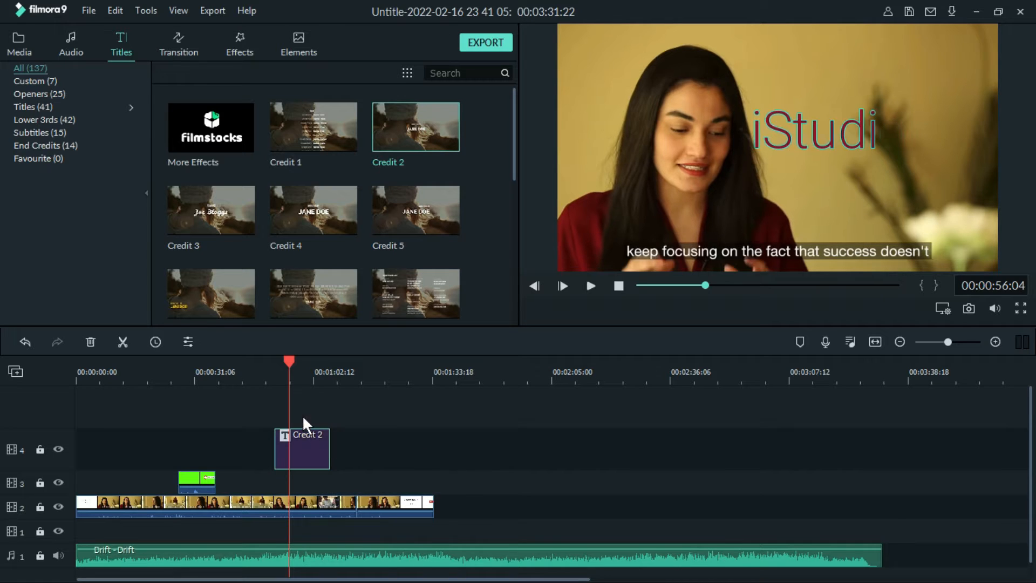
left_click(272, 379)
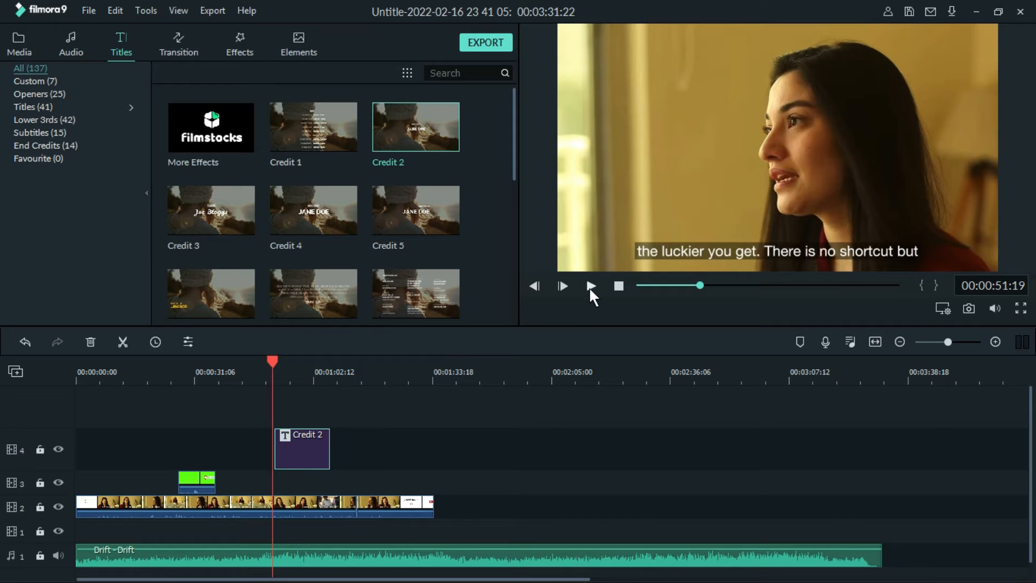
left_click(590, 288)
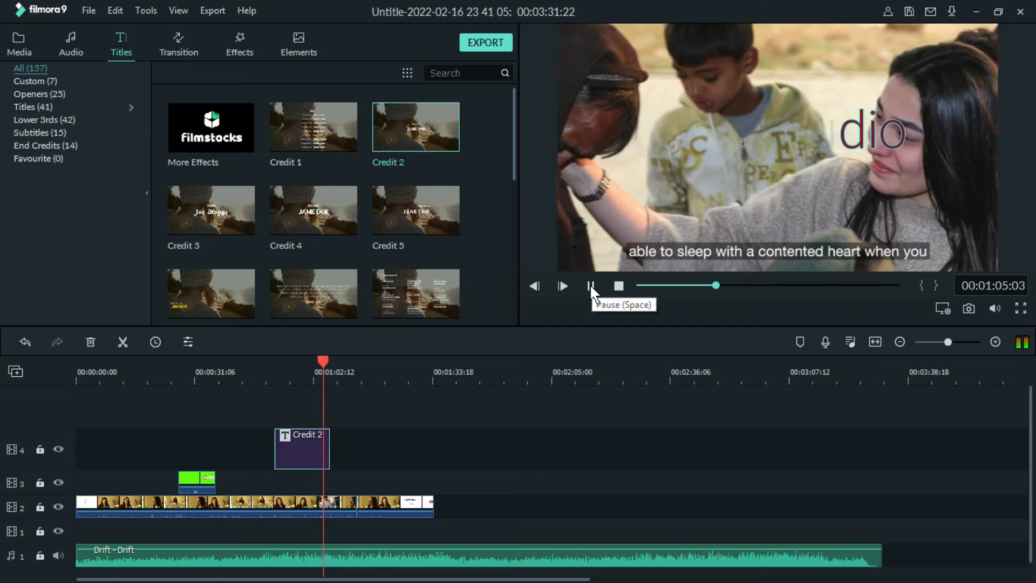
left_click(590, 286)
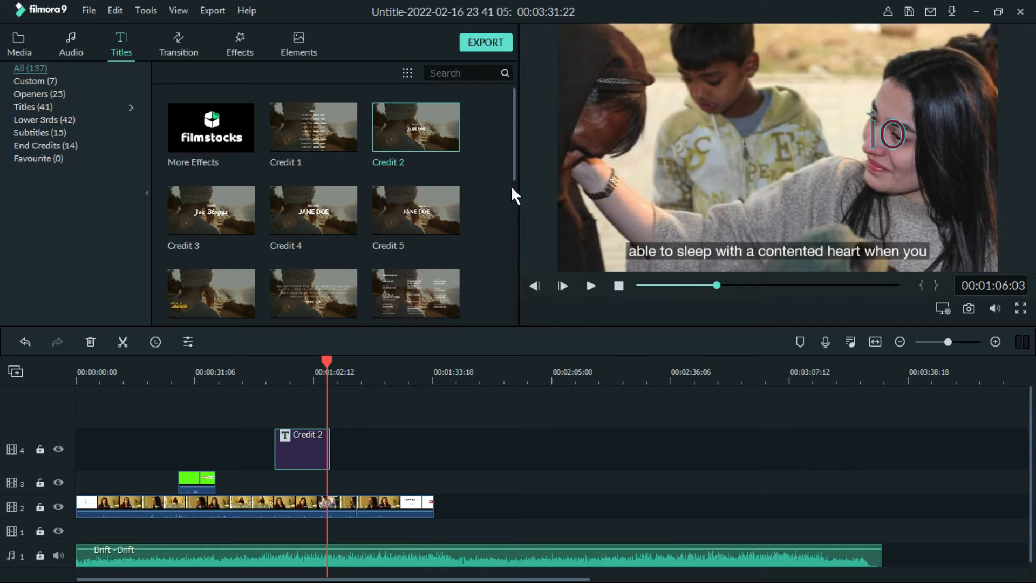
left_click_drag(513, 166, 495, 194)
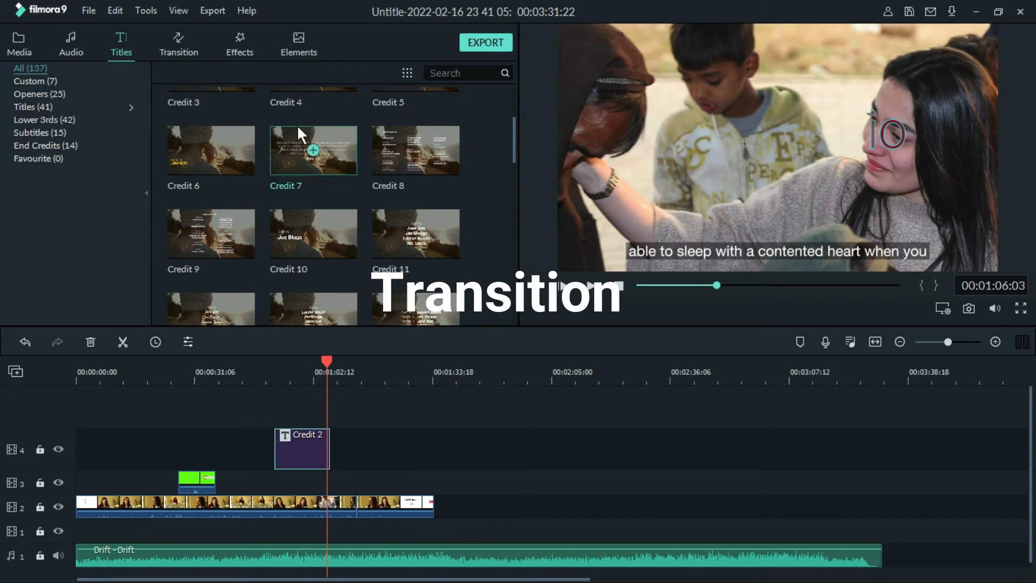
left_click(189, 46)
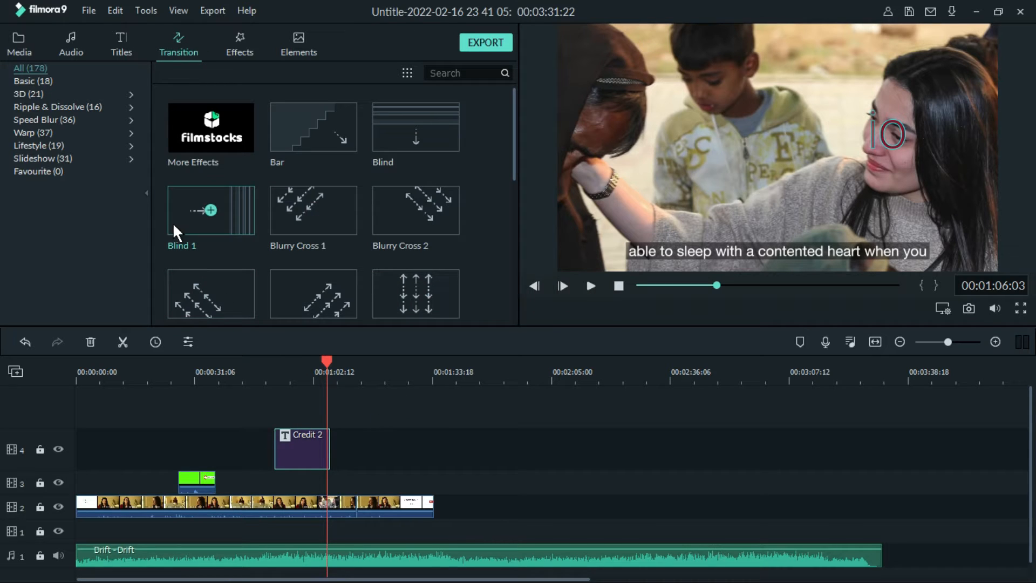
Step: Move the Credit 2 title on track 4 to start around 00:00:29, and place the kambyabi kia ha image on track 4 around 00:01:07
left_click(24, 46)
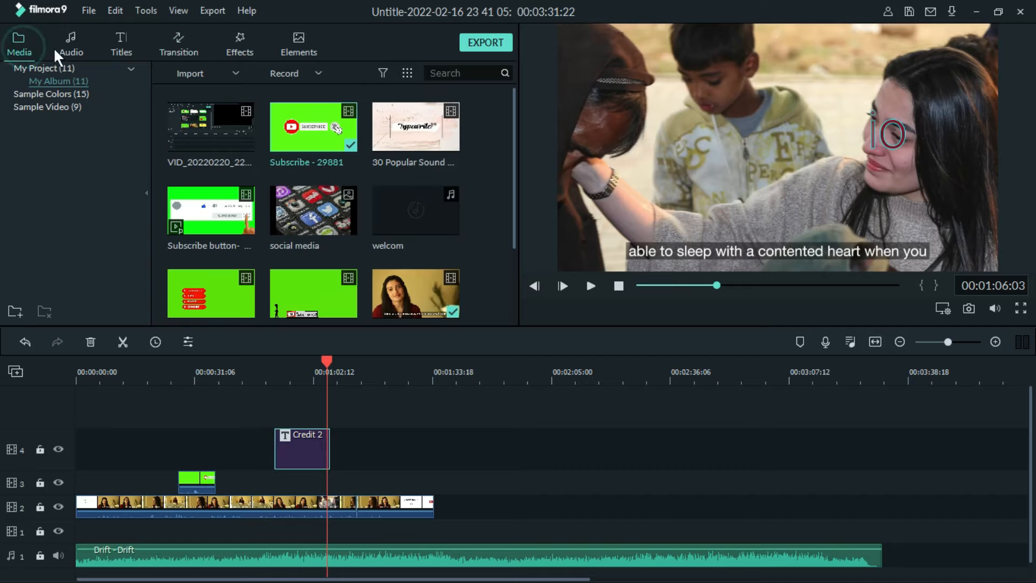
left_click_drag(514, 176, 509, 273)
mouse_move(204, 272)
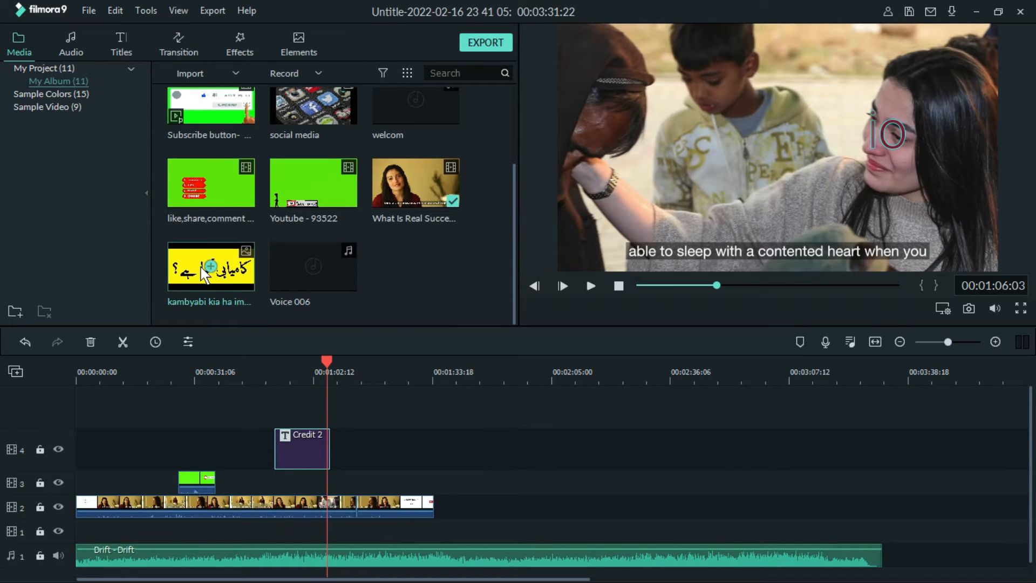
left_click_drag(250, 285, 216, 459)
left_click_drag(247, 283, 290, 386)
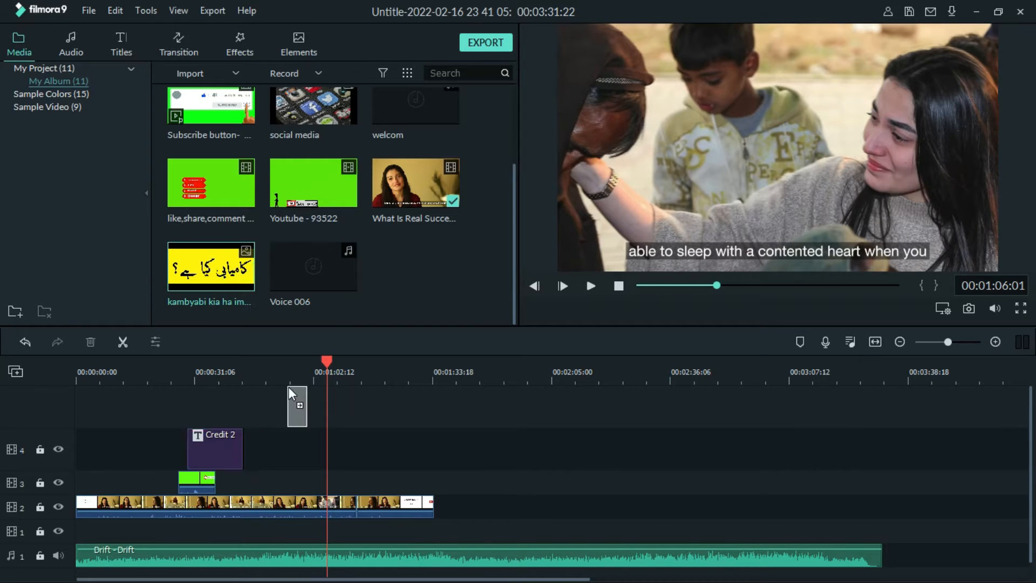
left_click_drag(316, 430, 331, 448)
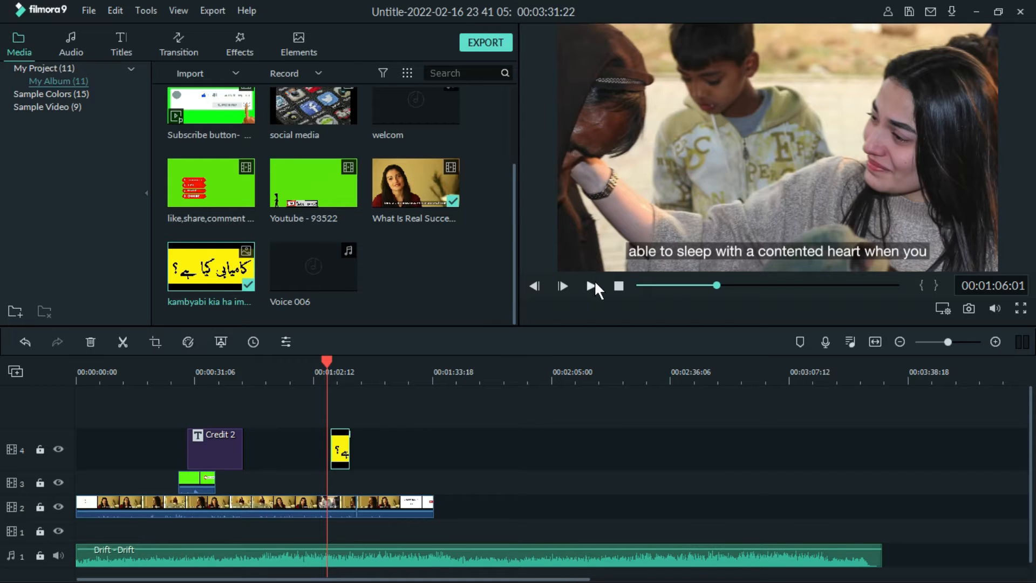
Step: Play the timeline from 00:01:06:01 into the kambyabi kia ha image, and delete the Drift background music from audio track 1
left_click(590, 283)
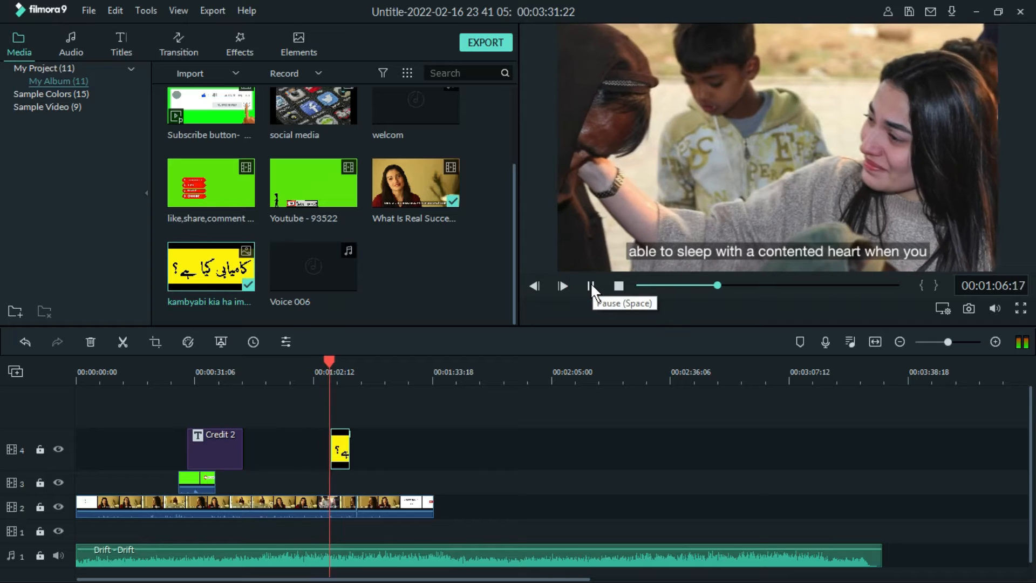
left_click(590, 283)
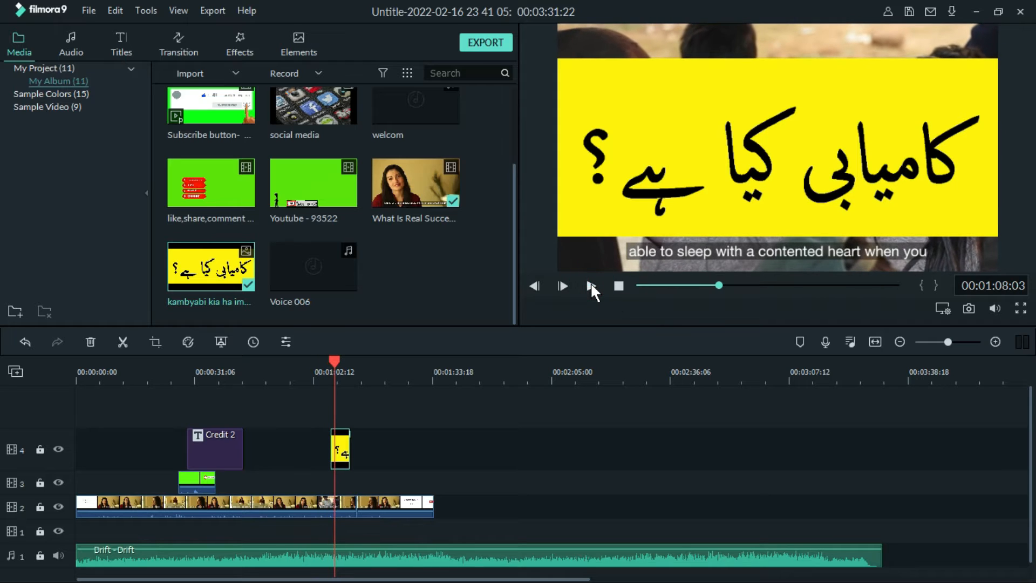
left_click(443, 549)
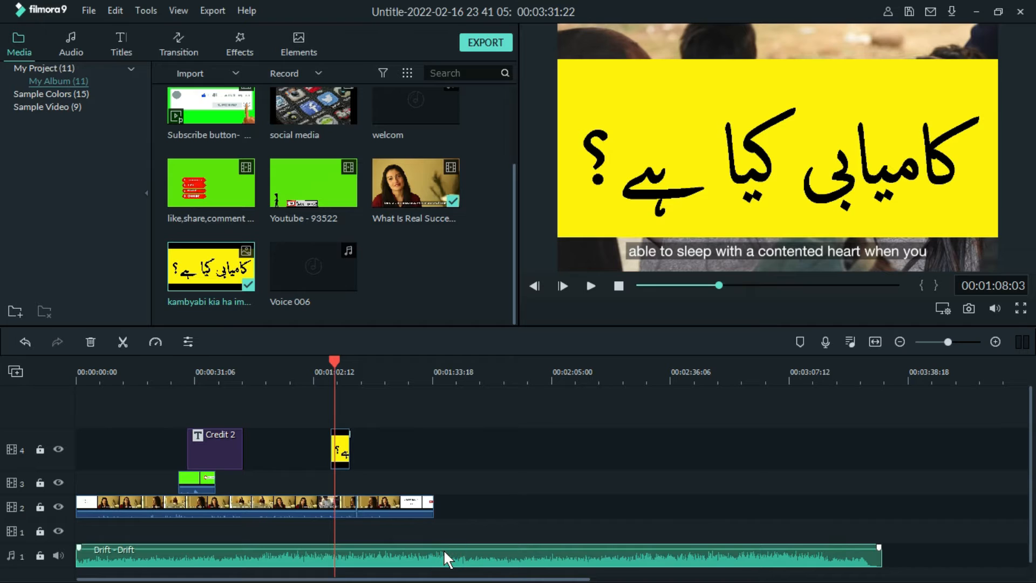
key("Delete")
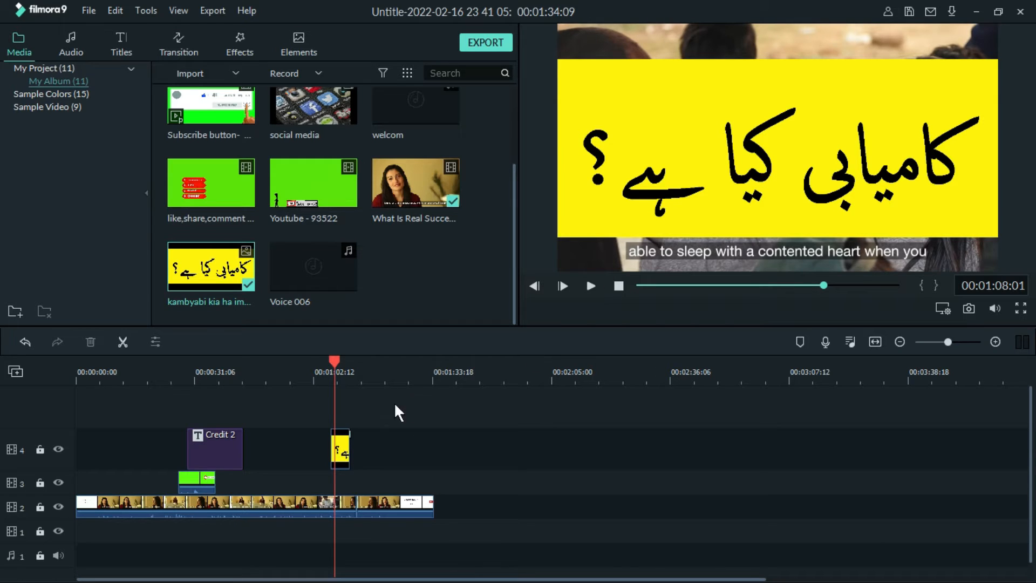
Step: Shrink the kambyabi kia ha image in the preview, tilt it slightly counterclockwise and reposition it near the frame's centre
left_click(343, 453)
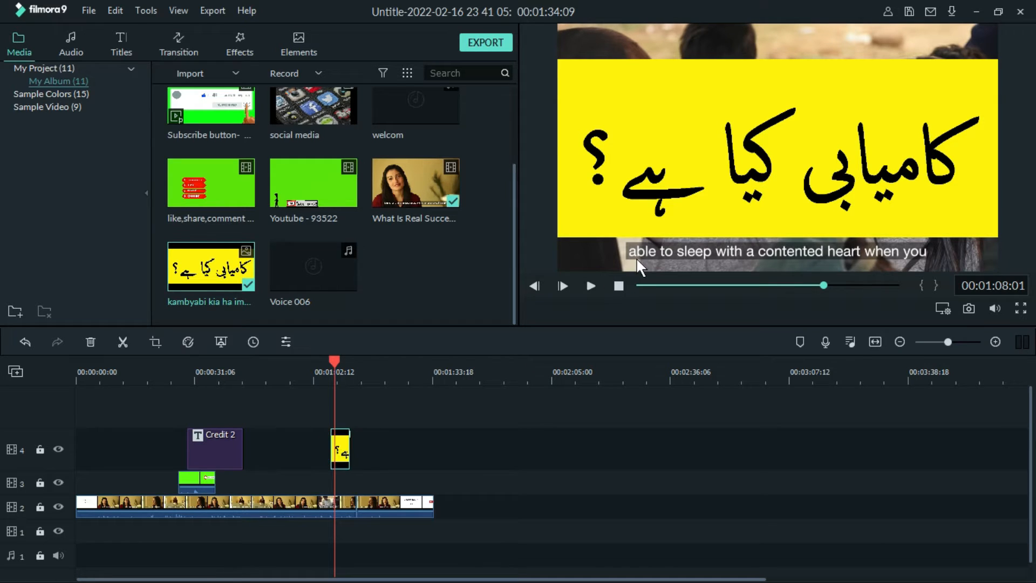
left_click(634, 192)
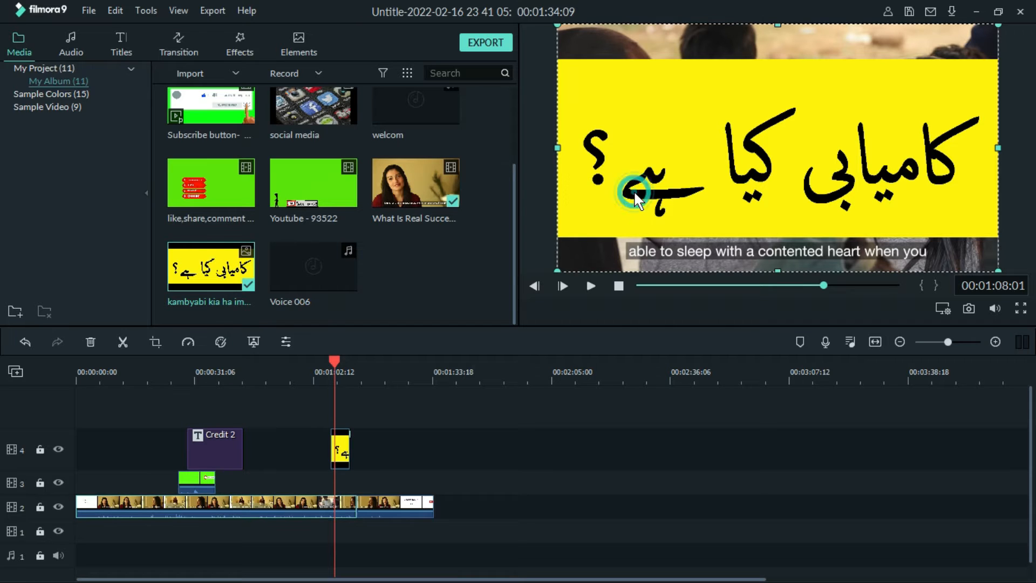
double_click(634, 194)
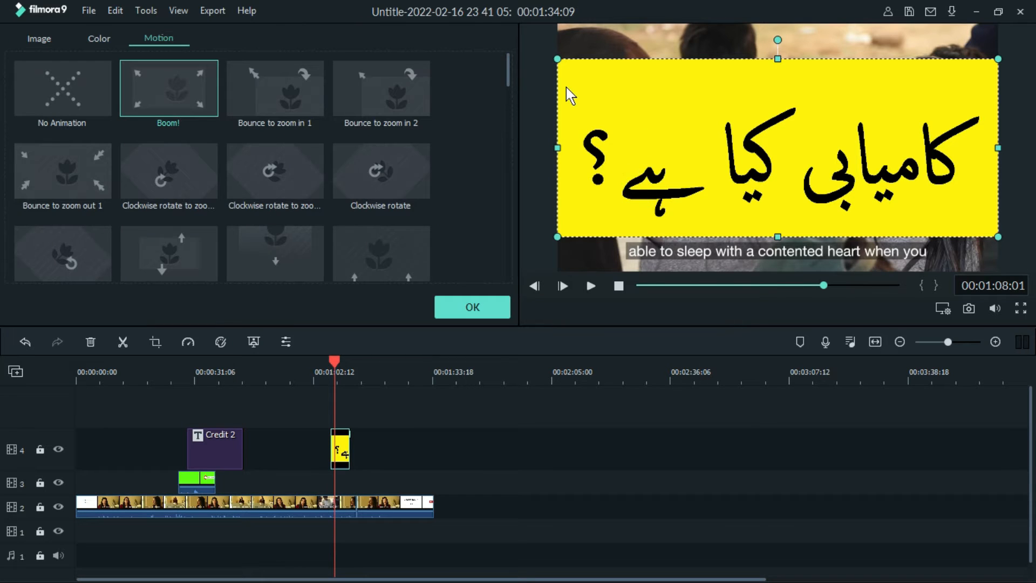
left_click_drag(557, 58, 654, 98)
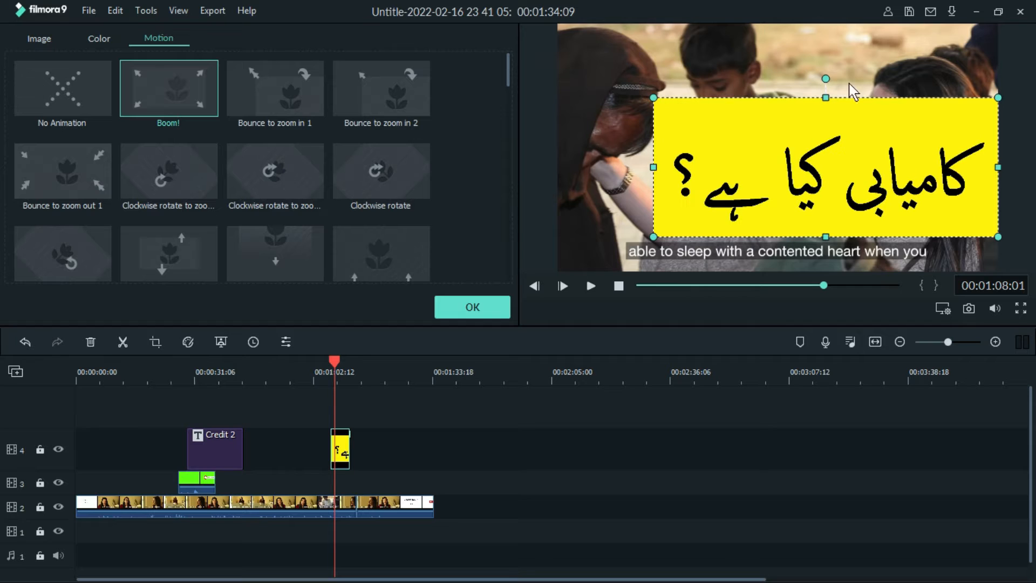
left_click_drag(823, 74, 804, 88)
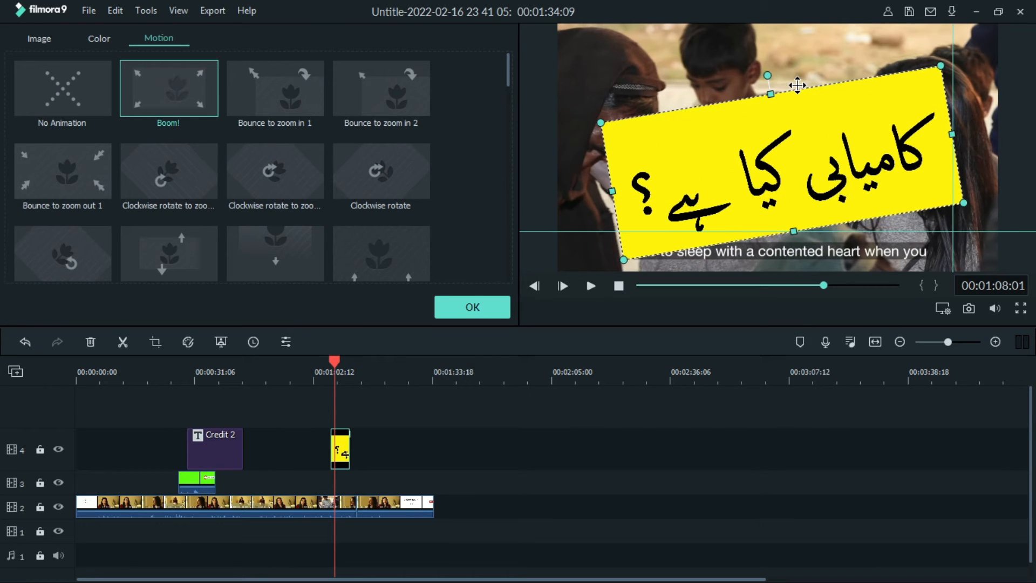
left_click(490, 300)
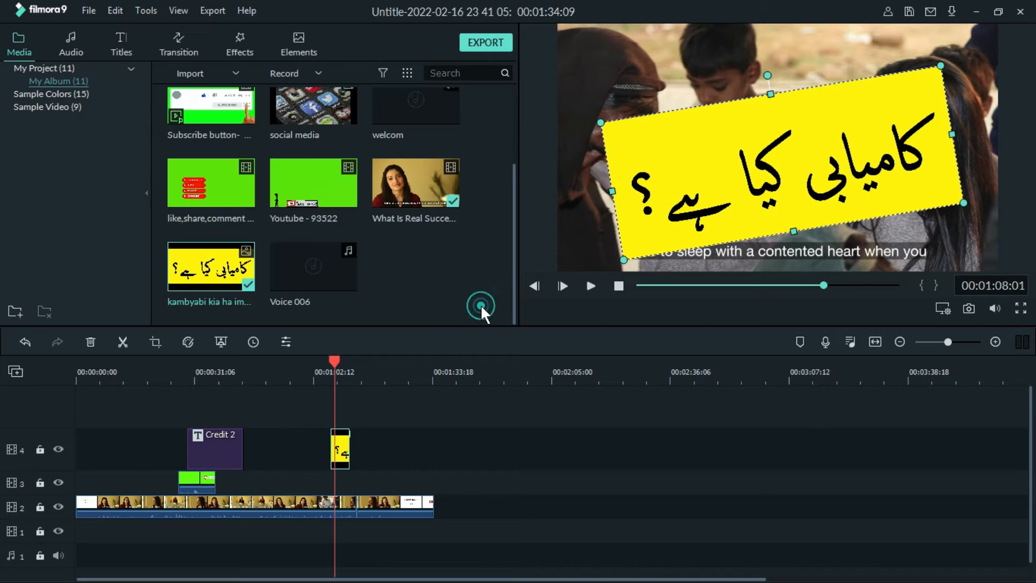
Step: Apply the Bar transition to the start of the kambyabi kia ha image clip on track 4
left_click(184, 47)
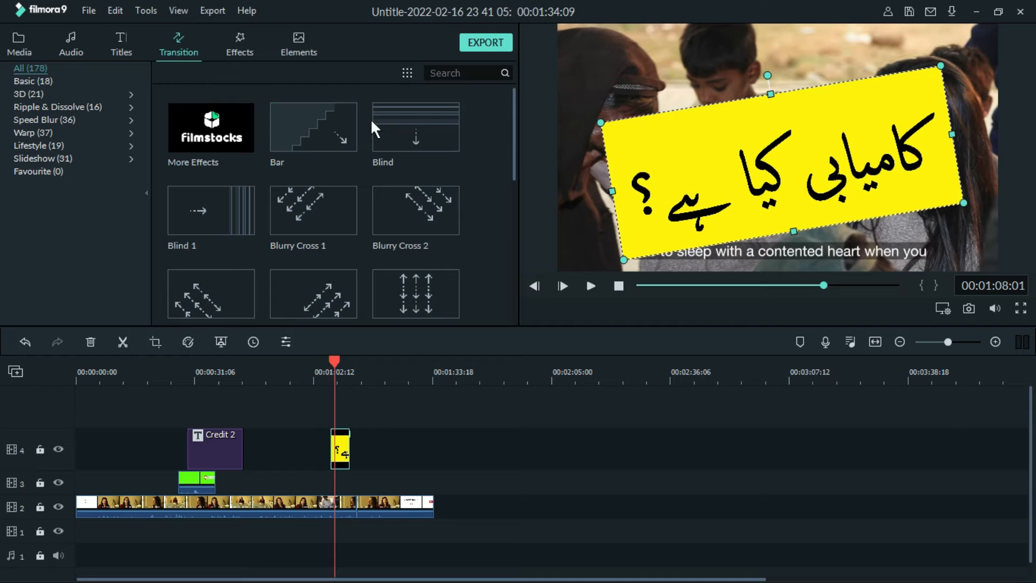
left_click(347, 137)
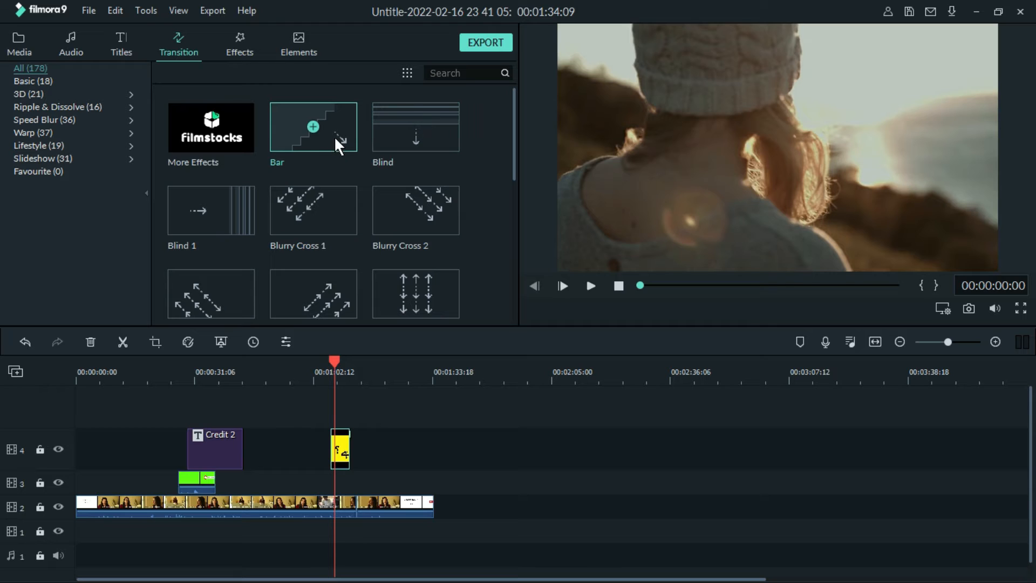
left_click_drag(334, 138, 332, 450)
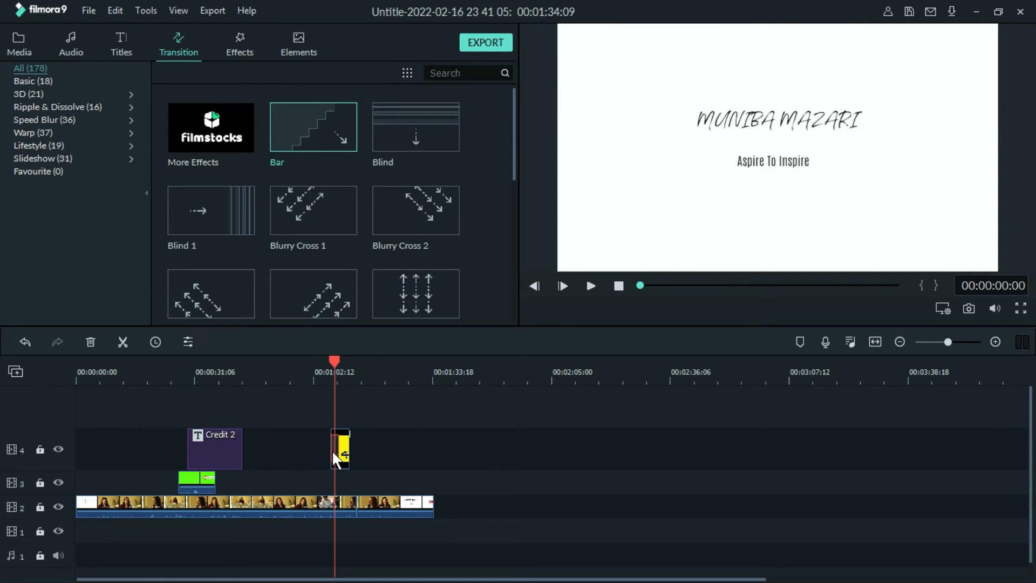
Step: Move the image clip on track 4 to start around 00:01:54 and play it from 00:01:53:15
left_click_drag(334, 372, 326, 373)
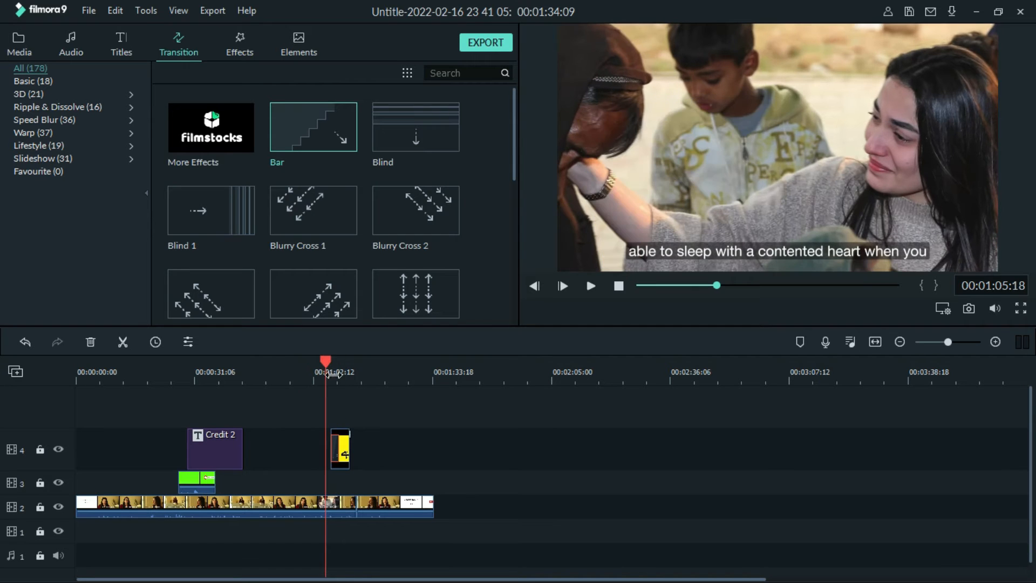
left_click_drag(346, 438, 528, 439)
left_click_drag(517, 374, 507, 372)
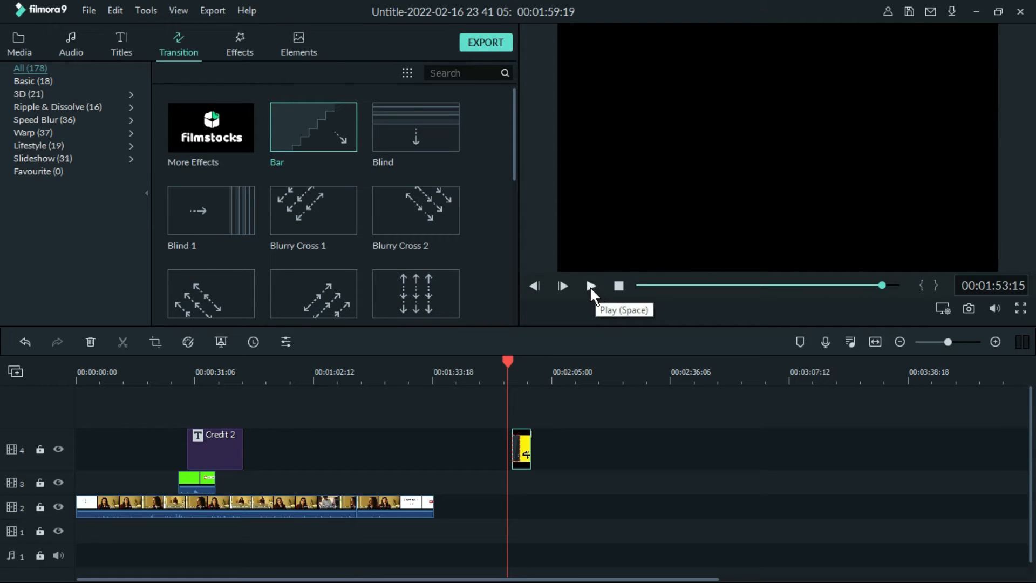
left_click(590, 286)
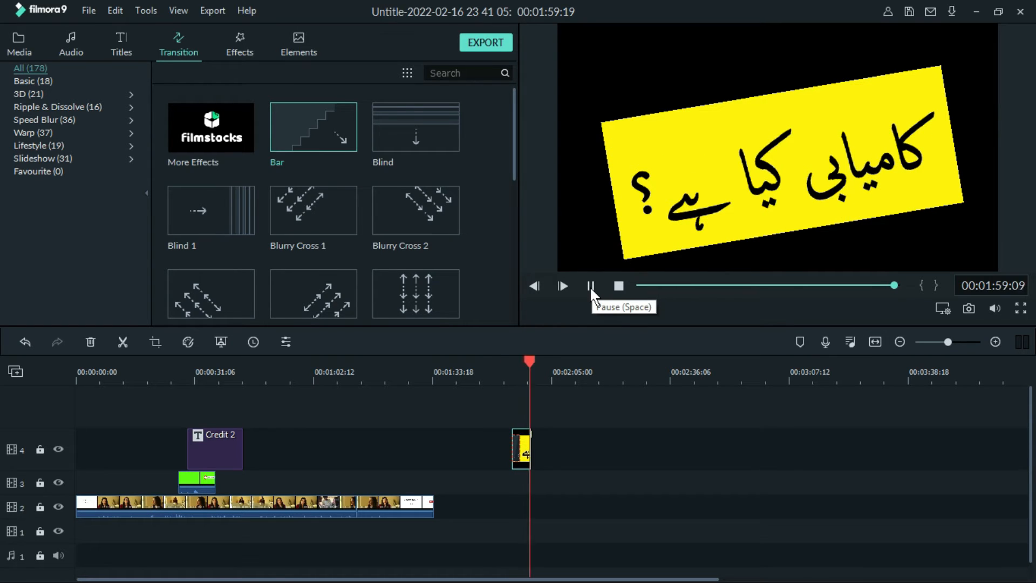
left_click(591, 285)
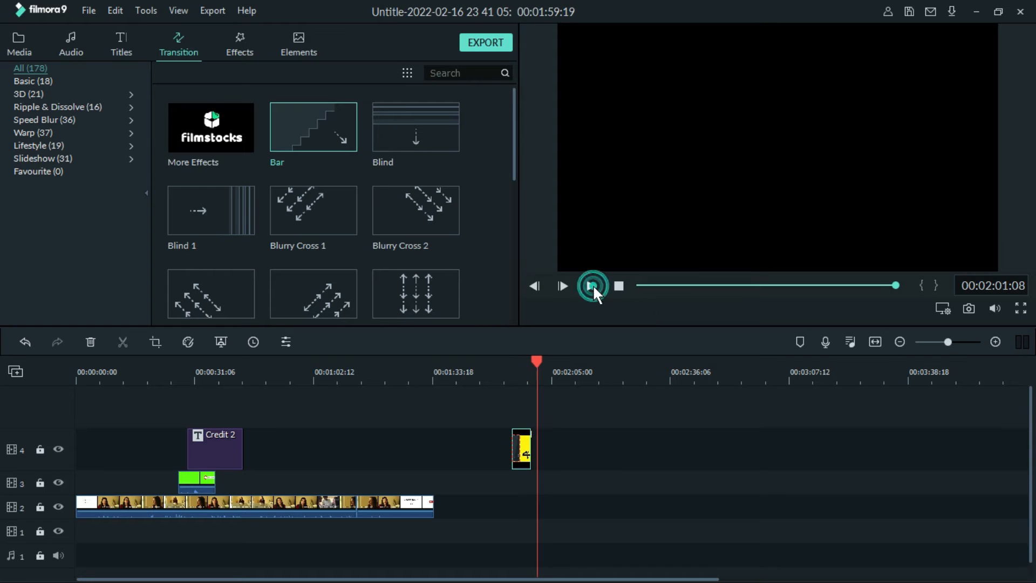
Step: Add a second kambyabi kia ha image directly after the first on track 4, with the Blind 1 transition between them
left_click(17, 50)
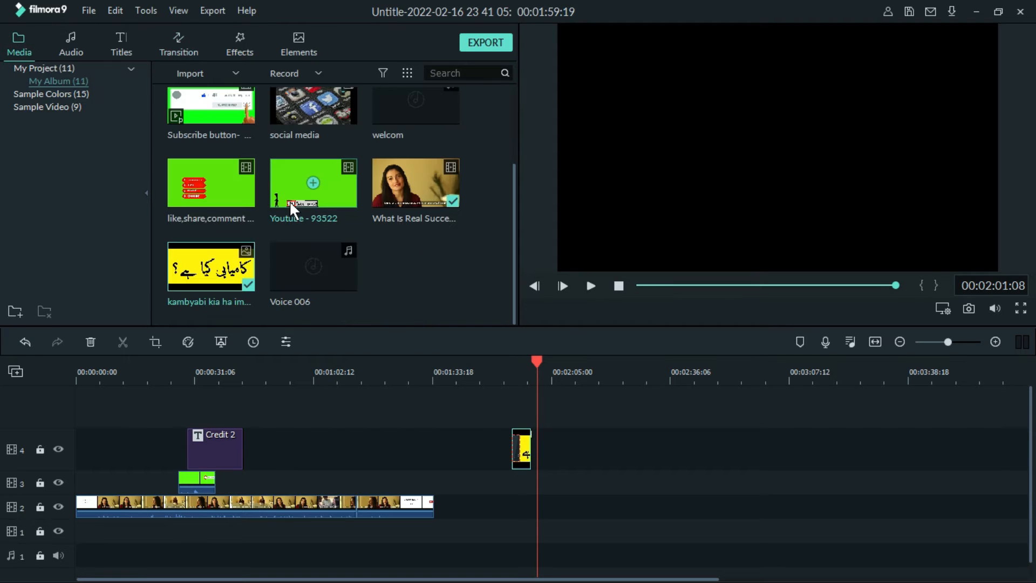
left_click_drag(220, 264, 531, 457)
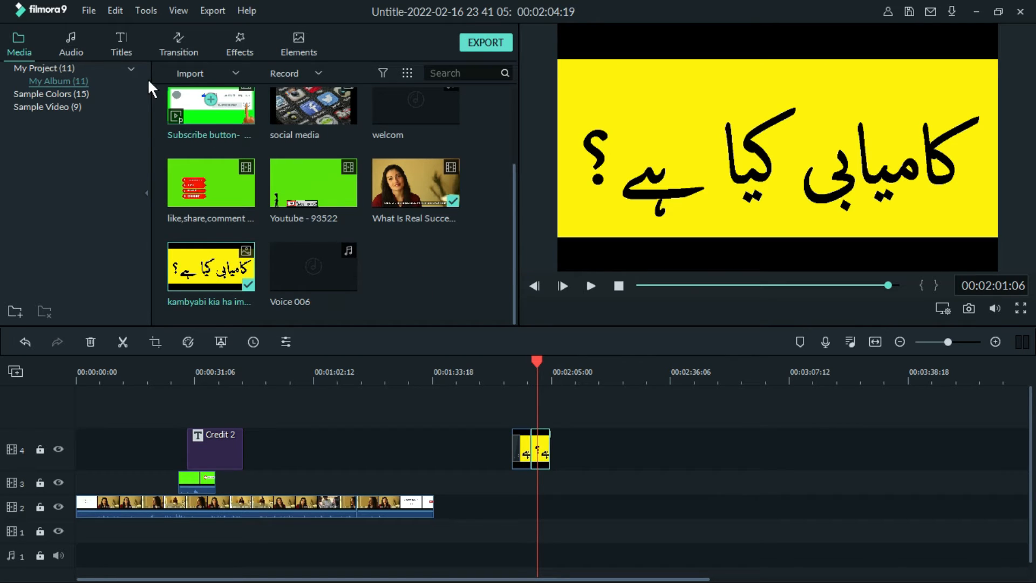
left_click(178, 50)
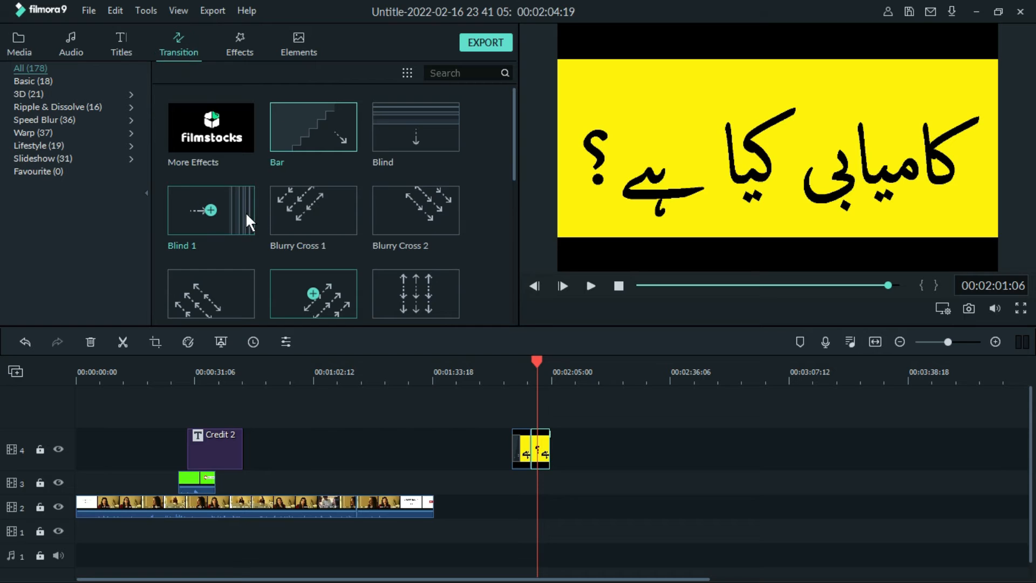
mouse_move(247, 215)
left_mouse_down()
mouse_move(445, 388)
mouse_move(531, 432)
left_mouse_up()
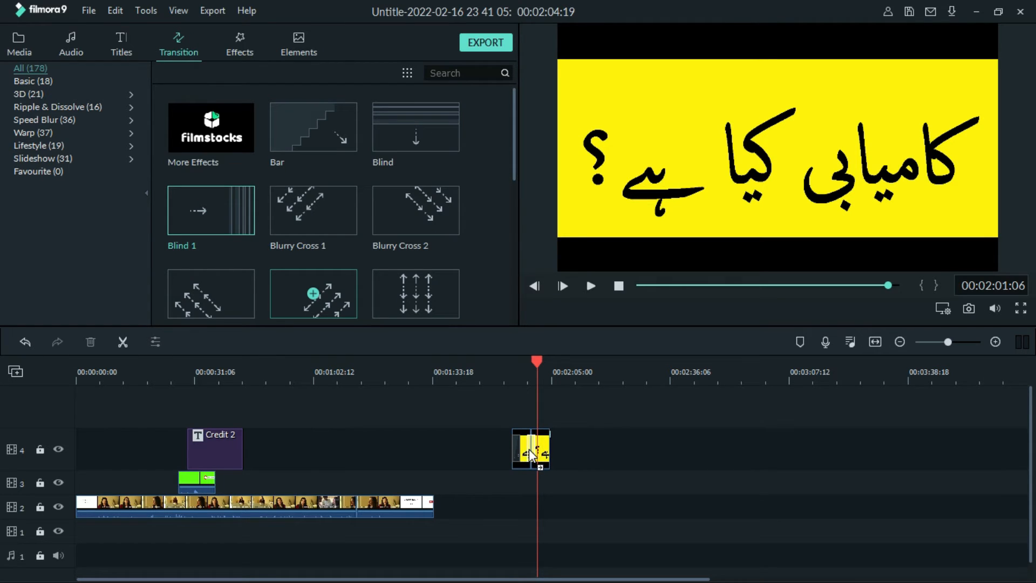
left_click_drag(531, 455, 531, 453)
Step: Play the two adjoining image clips from 00:01:51:00 to check their transitions, and pause after they end
left_click(498, 372)
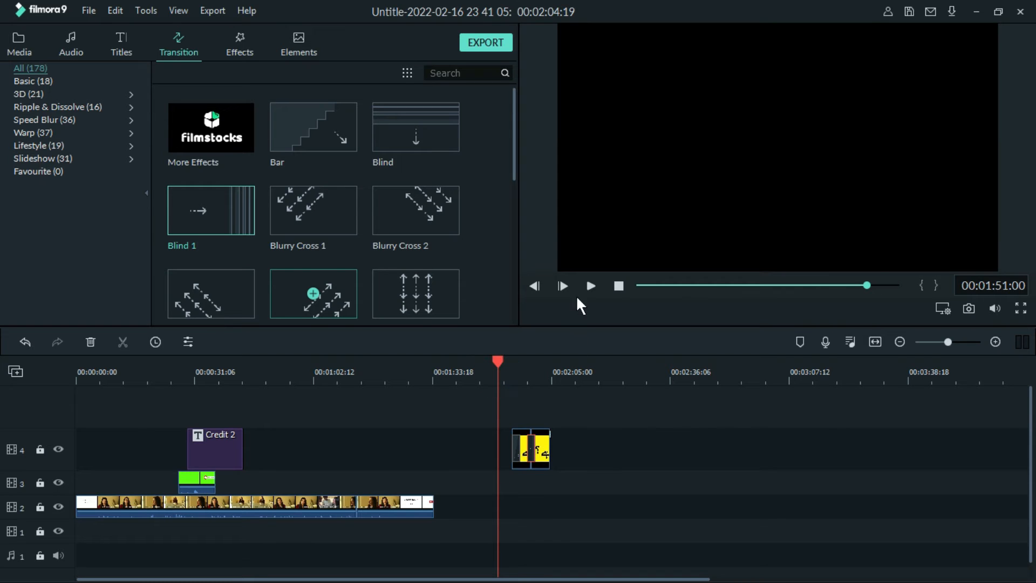
left_click(591, 283)
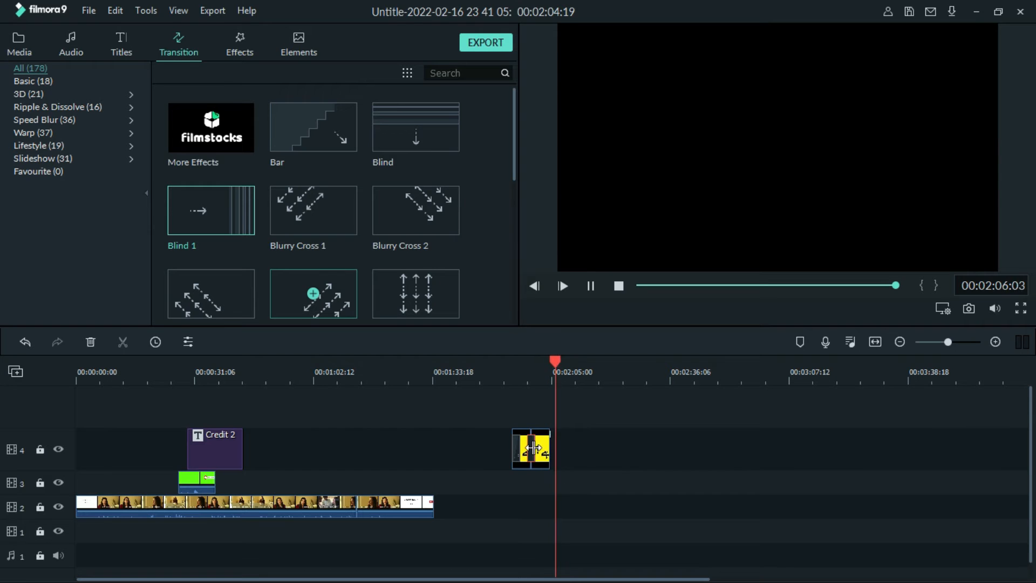
left_click(590, 286)
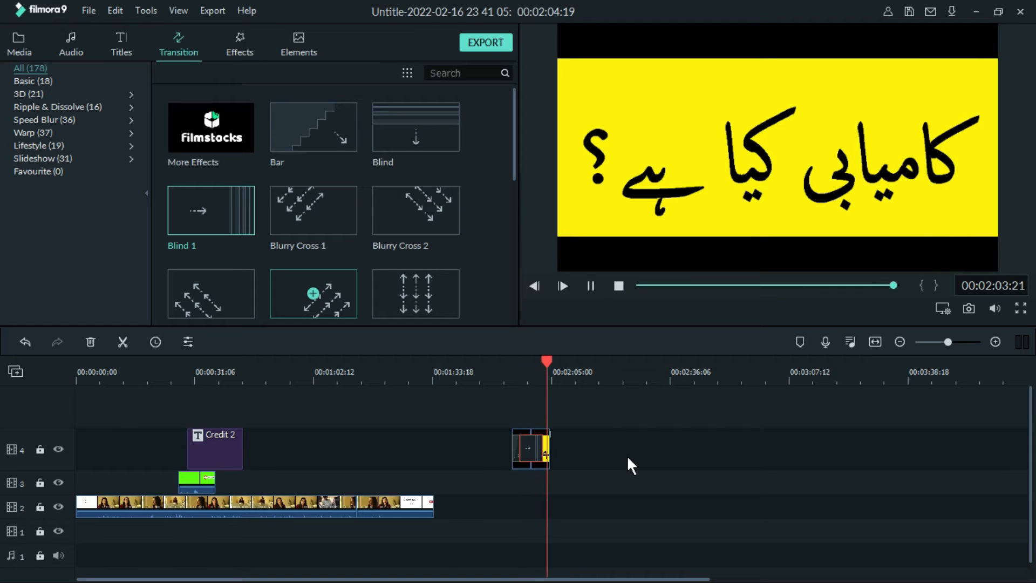
left_click(592, 284)
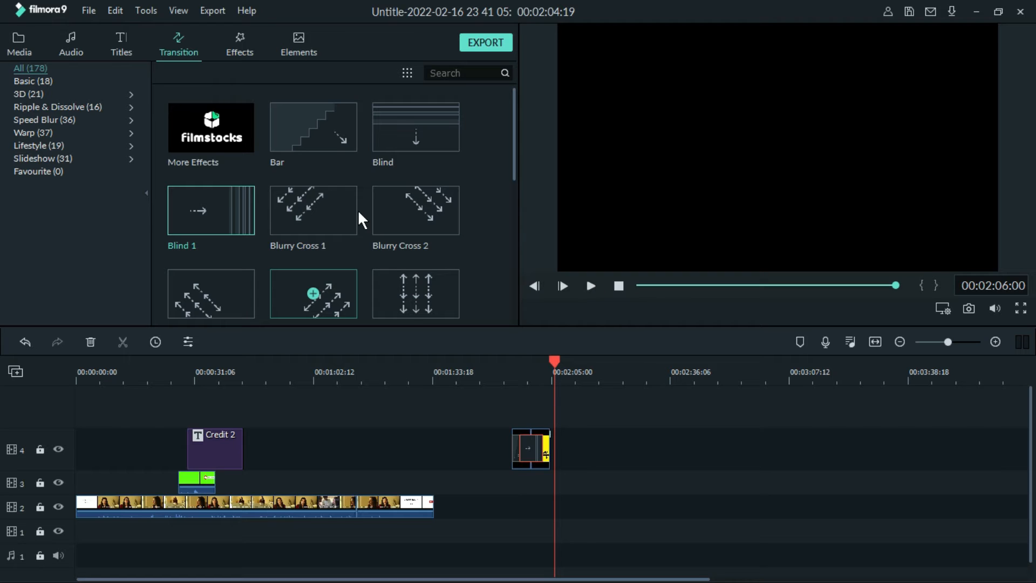
Step: Place a third kambyabi kia ha image on track 4 around 00:02:18 and set the playhead to 00:02:20:17
left_click(244, 51)
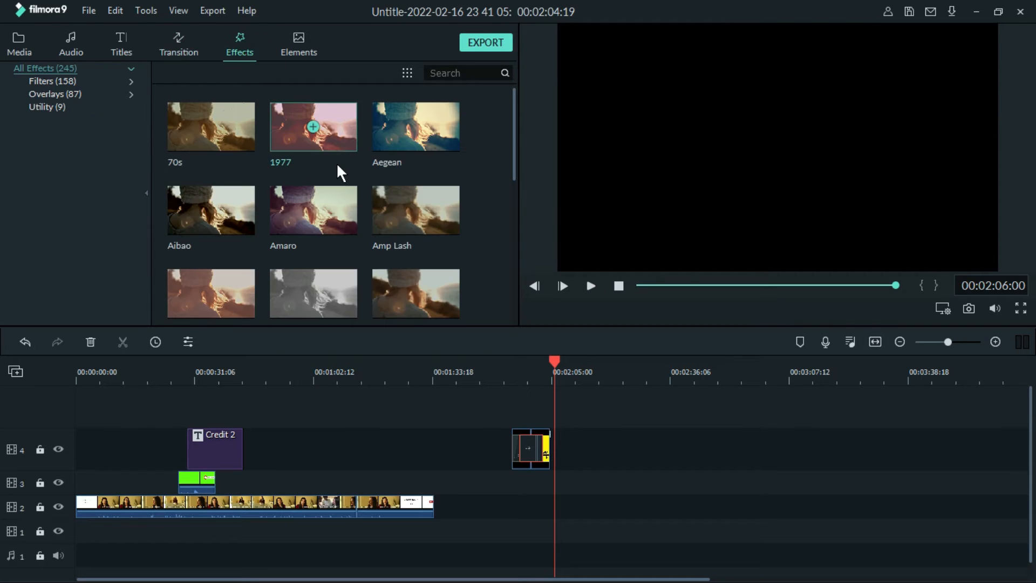
left_click(19, 43)
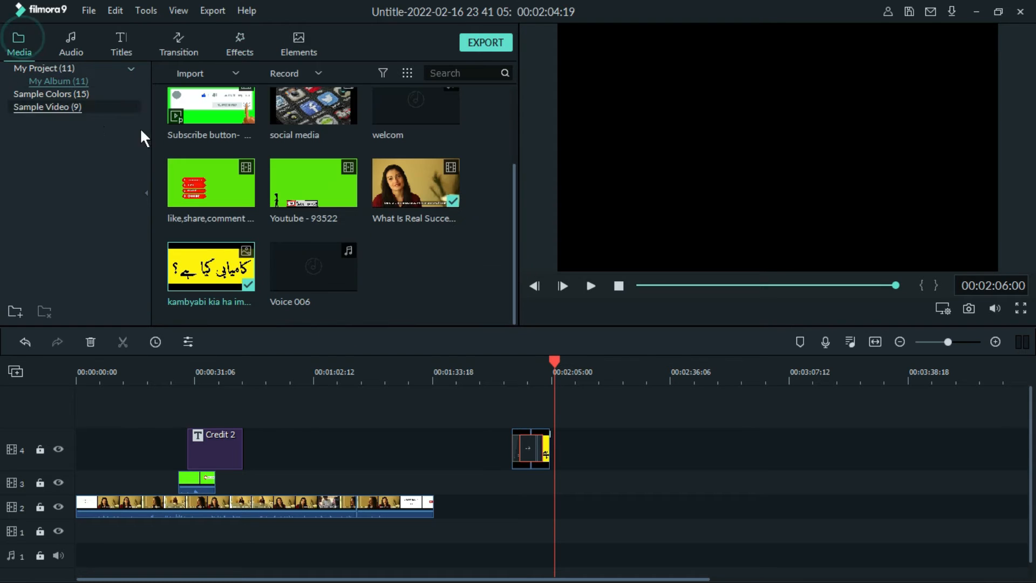
left_click_drag(235, 267, 611, 448)
left_click(610, 377)
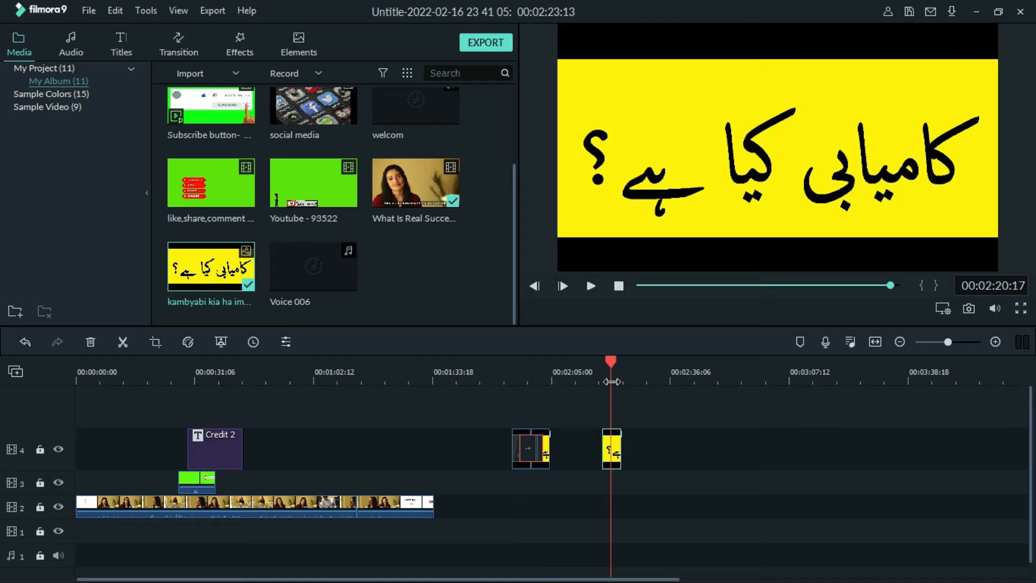
Step: Try the 1977, Aegean and Aibao effects on the third image clip, and play it from 00:02:16:22
left_click(238, 43)
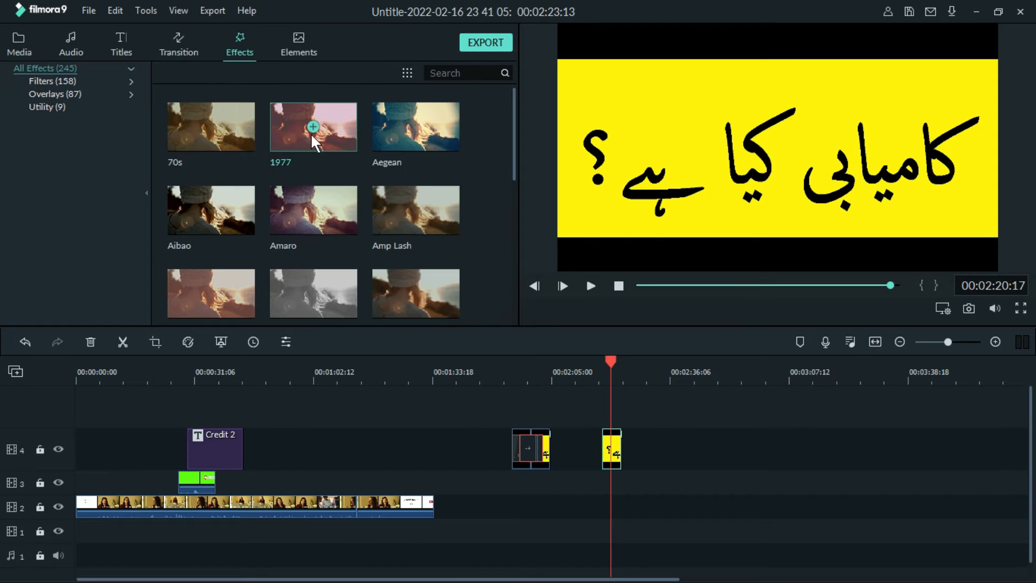
left_click_drag(341, 127, 614, 453)
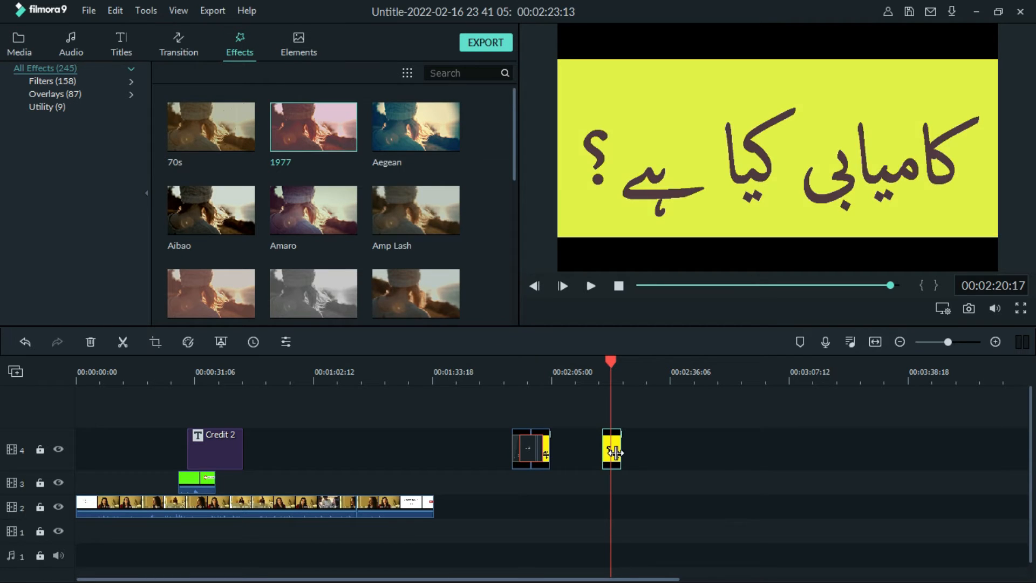
left_click_drag(434, 137, 611, 452)
left_click_drag(238, 214, 603, 458)
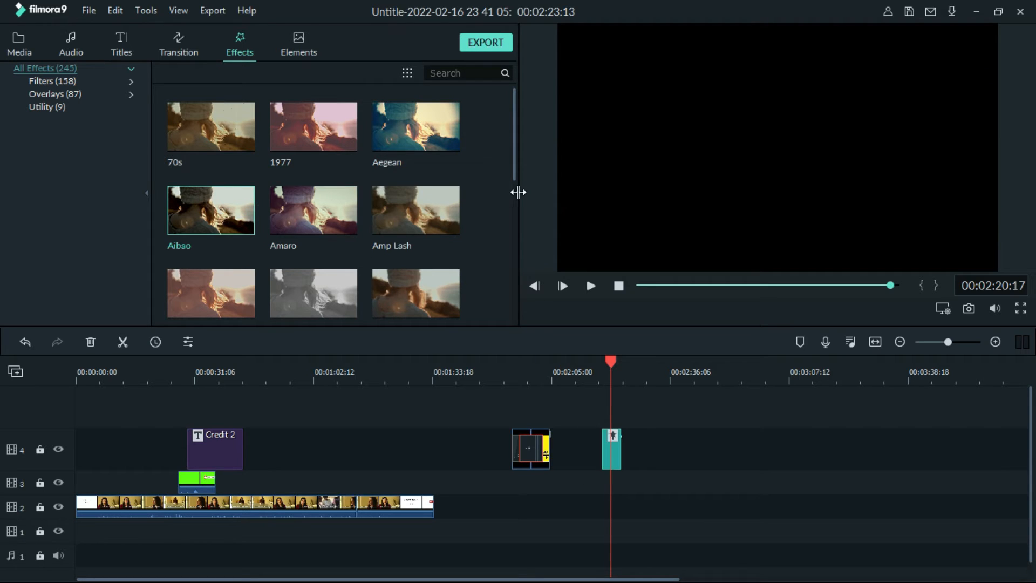
left_click_drag(607, 363, 597, 362)
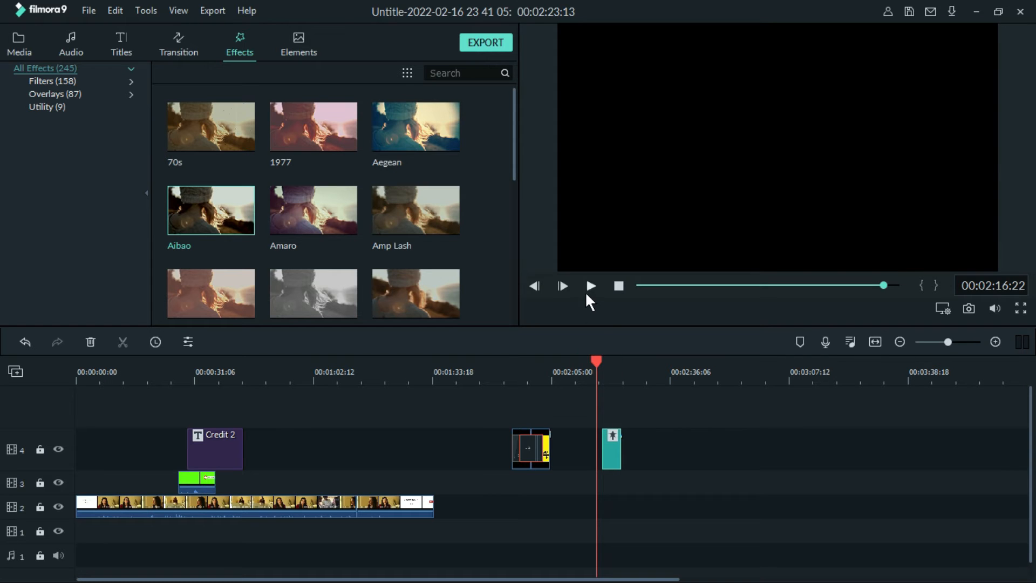
left_click(589, 286)
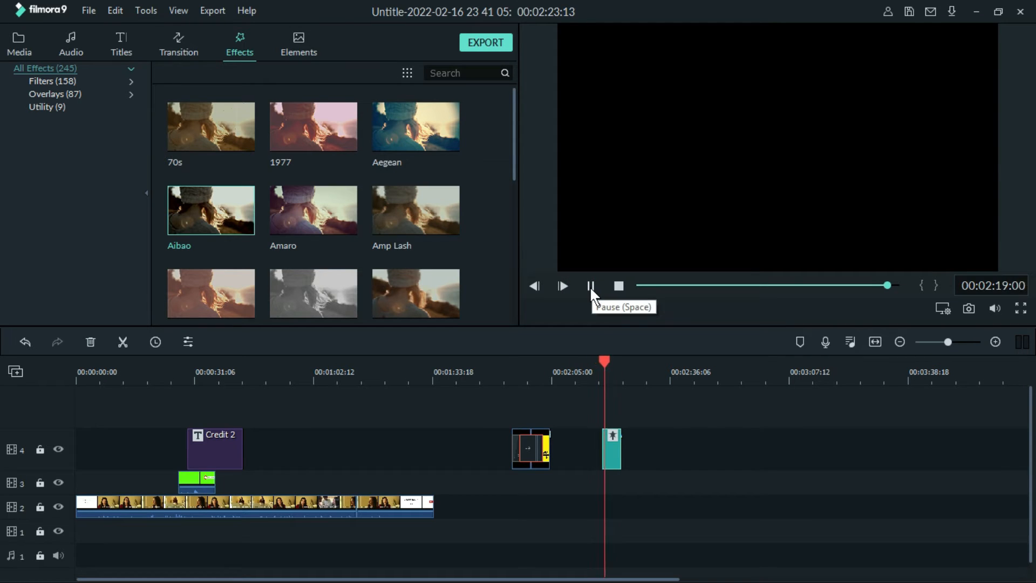
Step: Undo the effect change on the third image clip, and place the Amp Lash effect on track 4 from about 00:02:18 to 00:02:48
left_click_drag(444, 214, 602, 455)
key("ctrl+z")
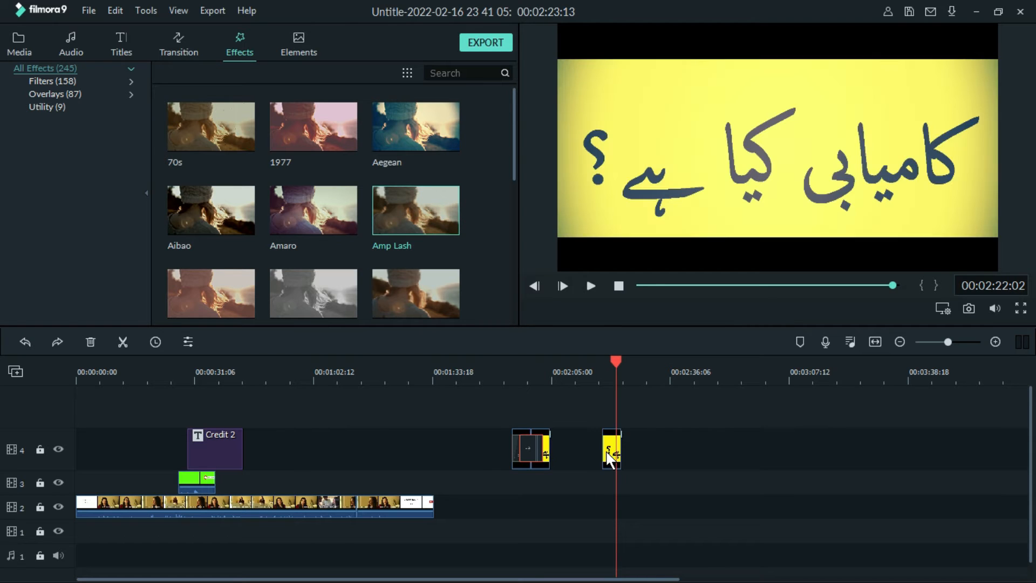
left_click_drag(447, 219, 714, 452)
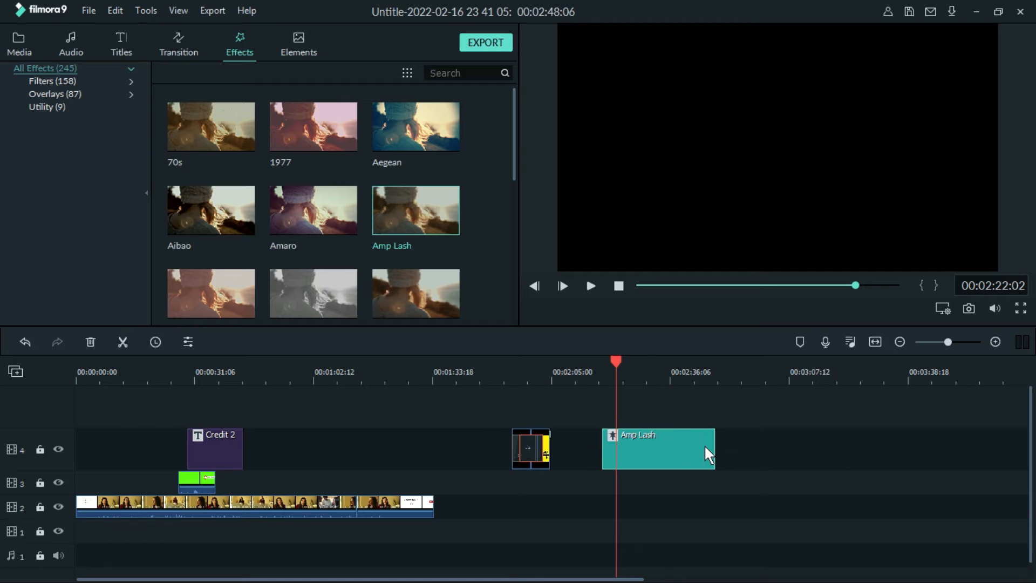
Step: Play the Amp Lash effect on track 4, and undo its placement so the third image clip is restored
left_click(591, 286)
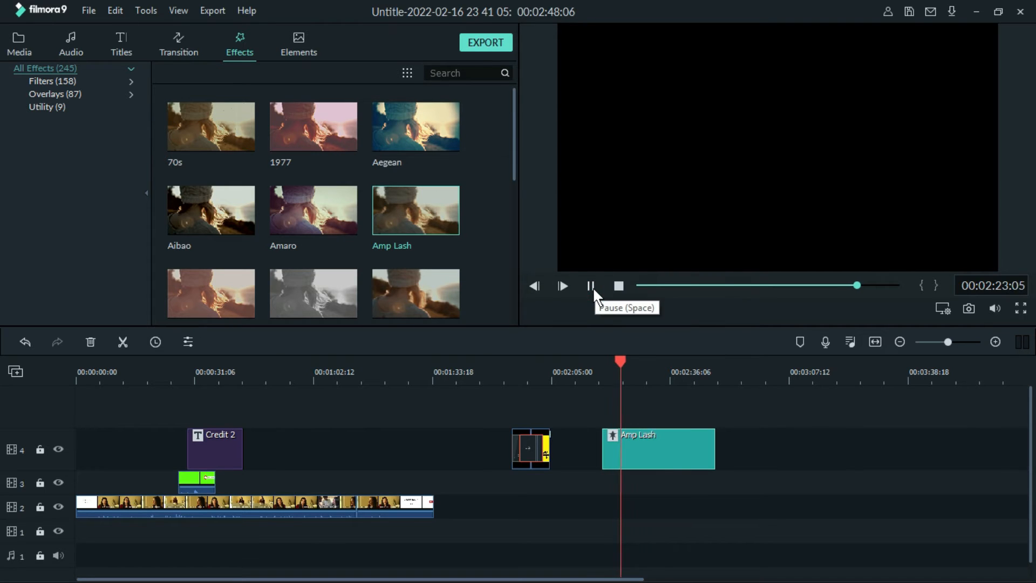
key("ctrl+z")
key("ctrl+z")
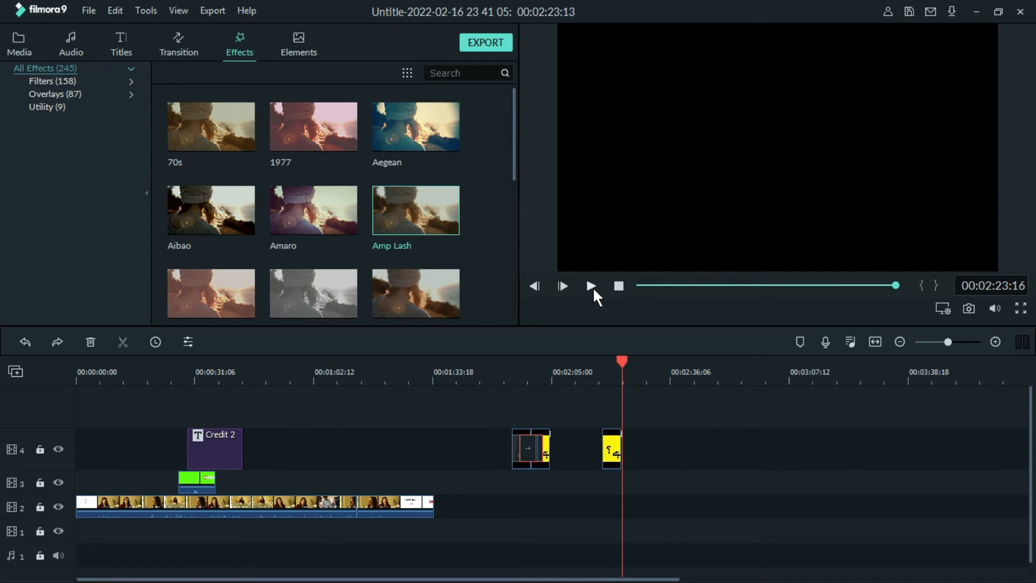
Step: Try the Bad TV Signal effect on the third image clip, and play it from 00:02:17:22
left_click_drag(621, 360, 600, 360)
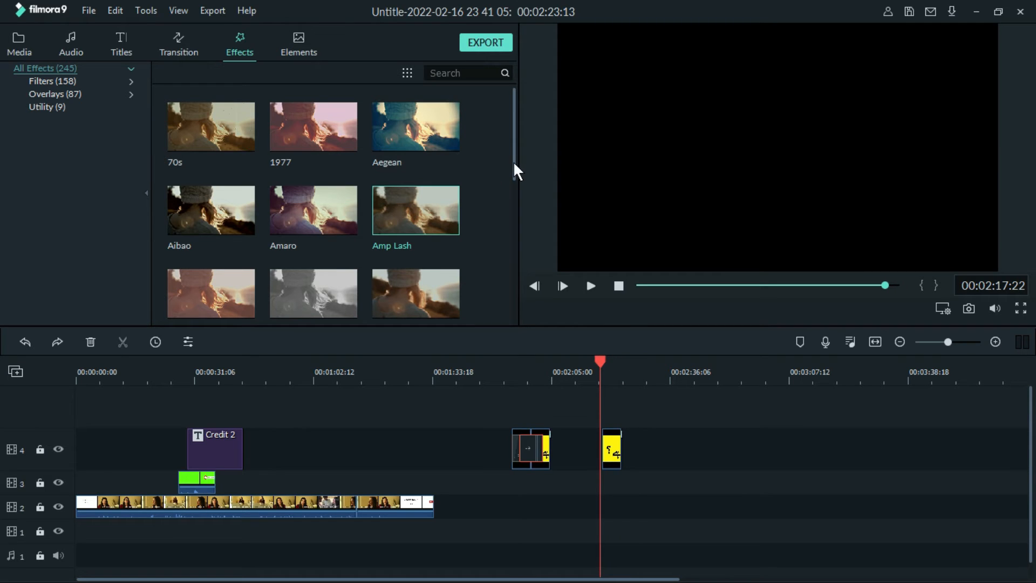
left_click_drag(513, 169, 513, 224)
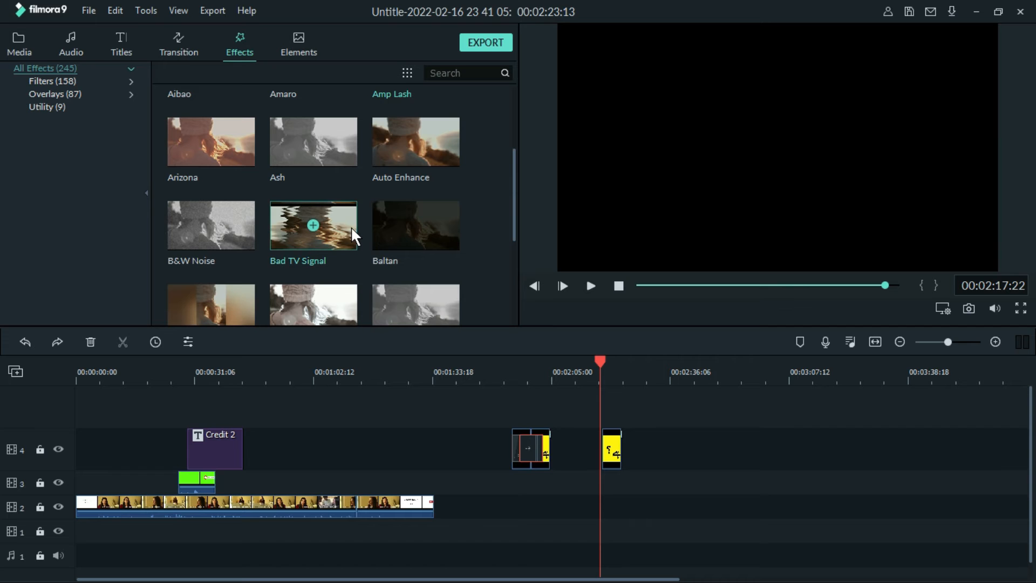
left_click_drag(353, 230, 607, 447)
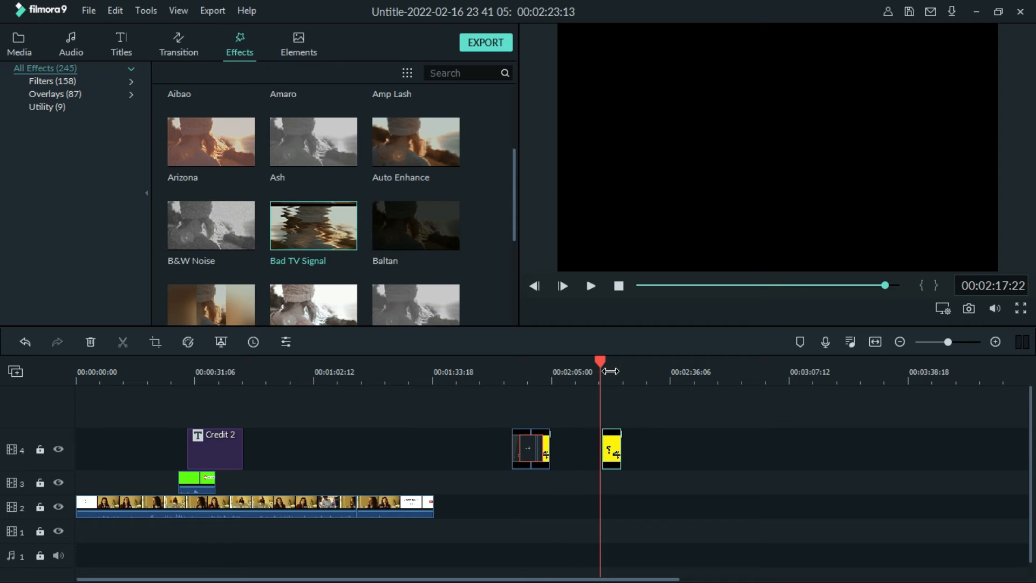
left_click(591, 286)
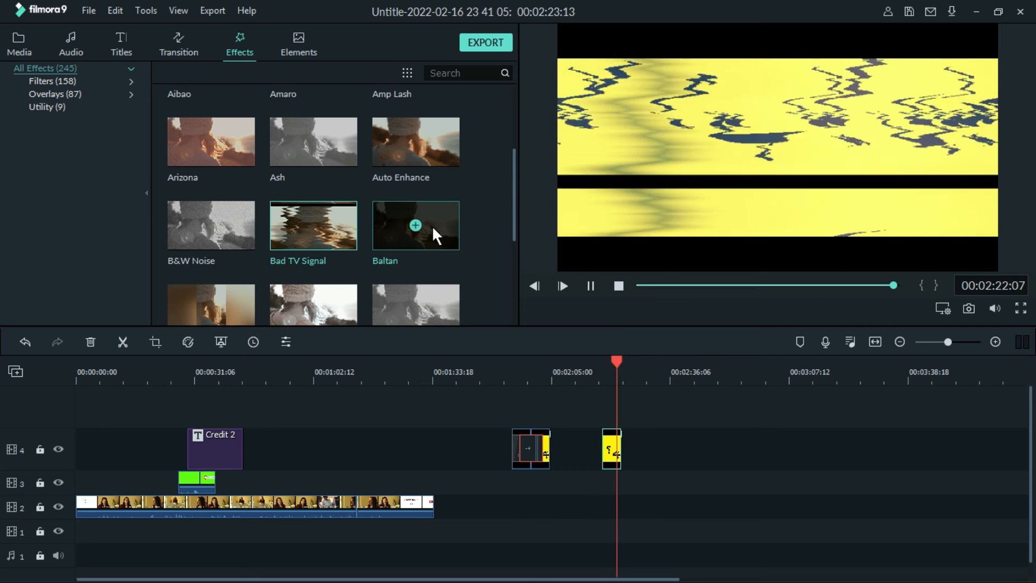
Step: Try adding B&W Noise to the third image clip, play it from 00:02:17:08, and undo the trial effects
left_click_drag(241, 226, 618, 444)
left_click(598, 371)
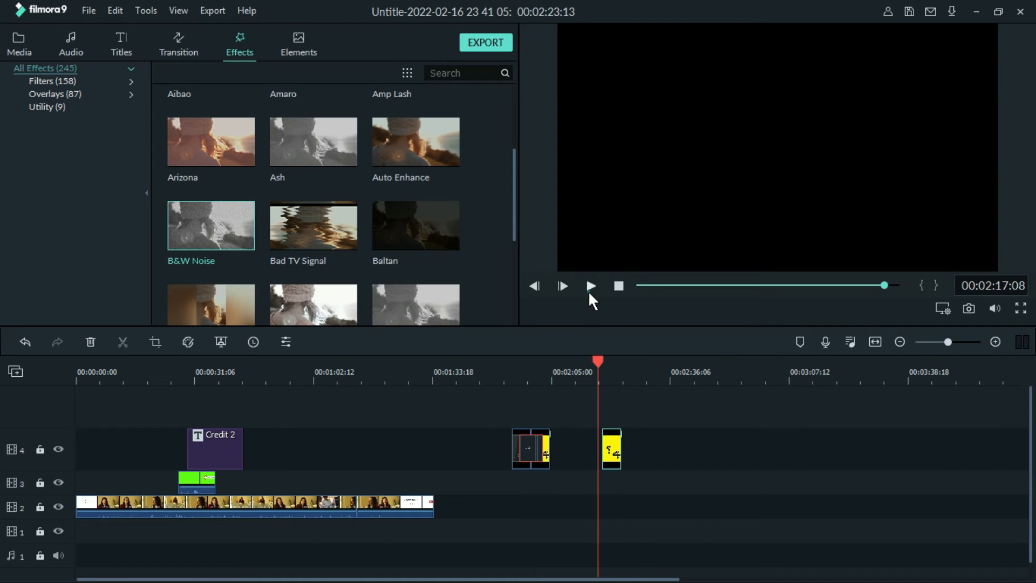
left_click(590, 291)
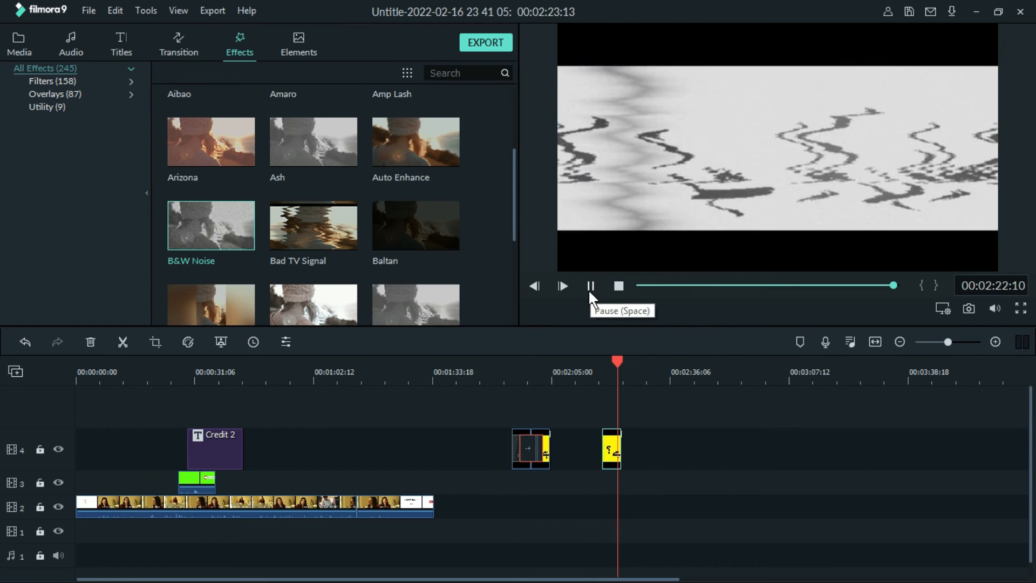
left_click(590, 291)
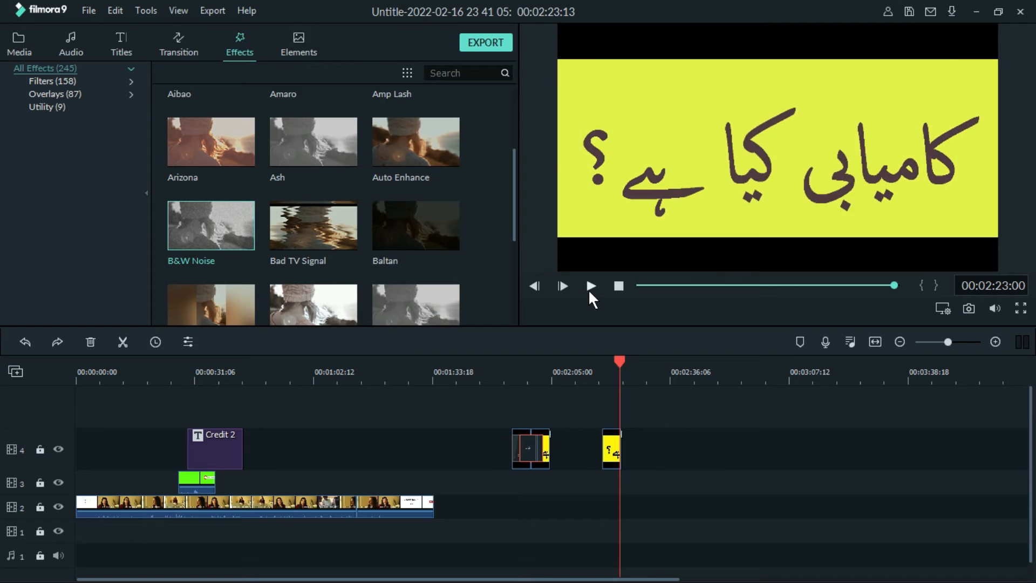
key("Delete")
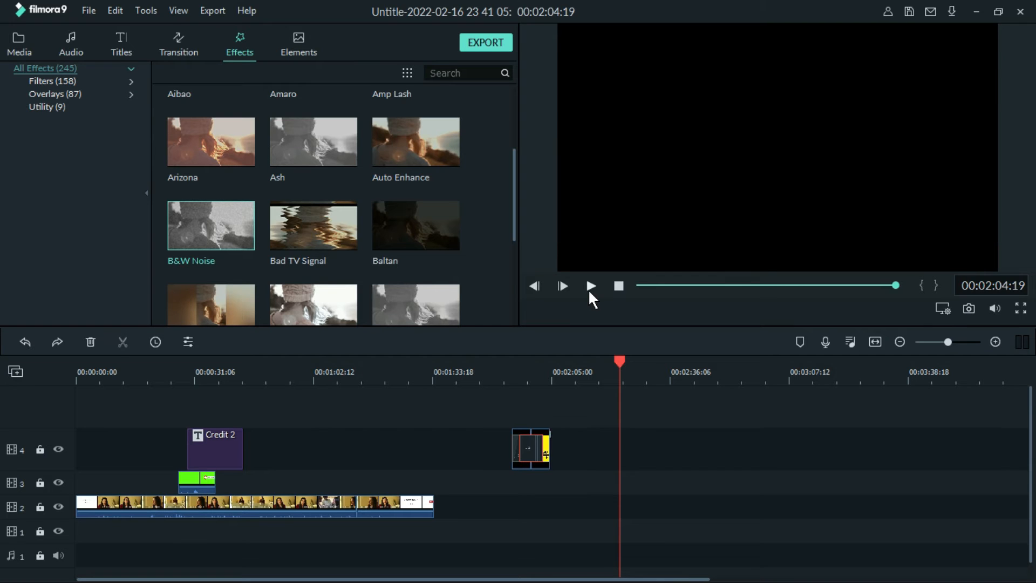
key("ctrl+z")
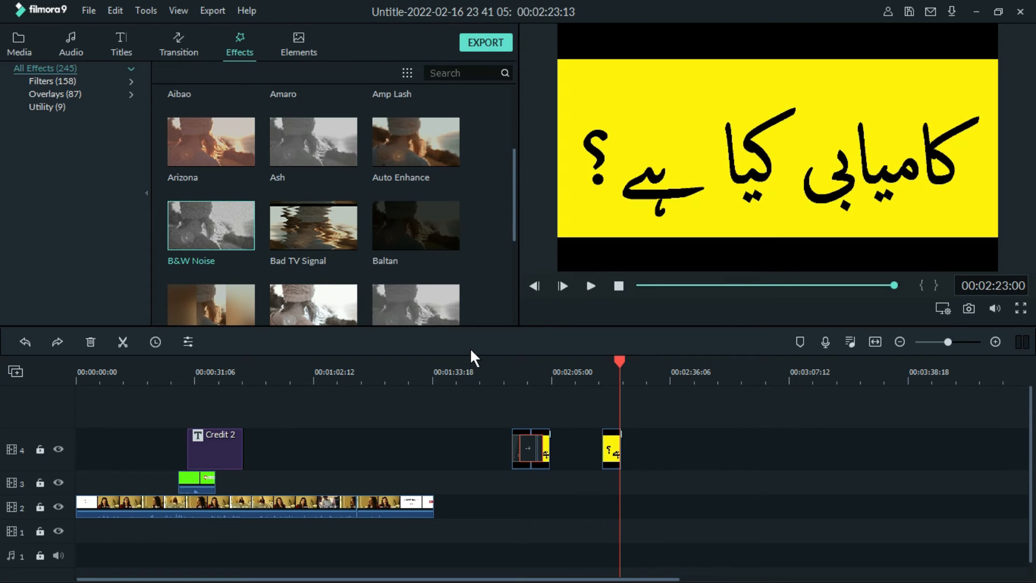
Step: Apply the B&W Noise effect to the third image clip, and play it from 00:02:17:13
left_click_drag(237, 237, 613, 453)
left_click(592, 381)
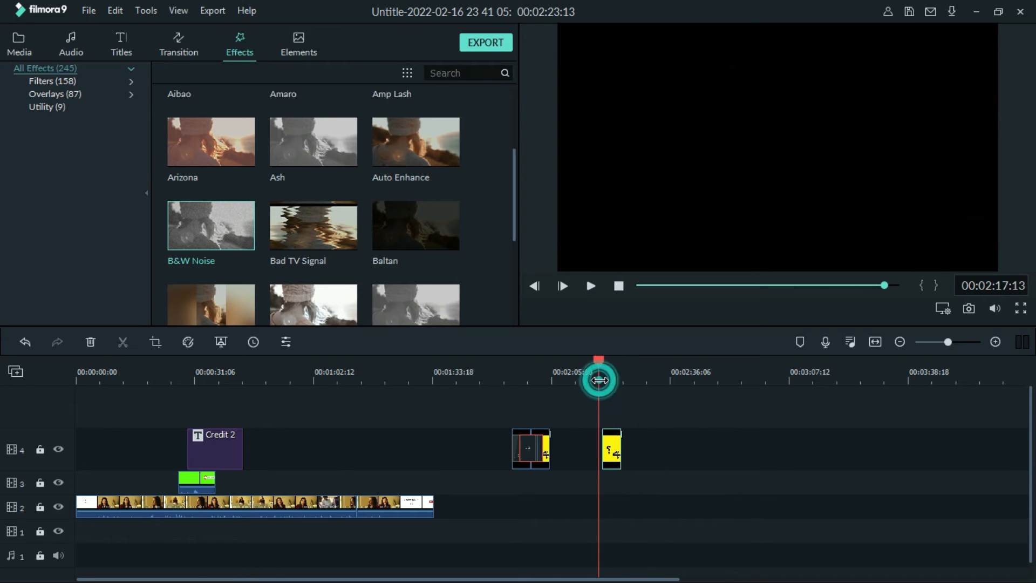
left_click(591, 286)
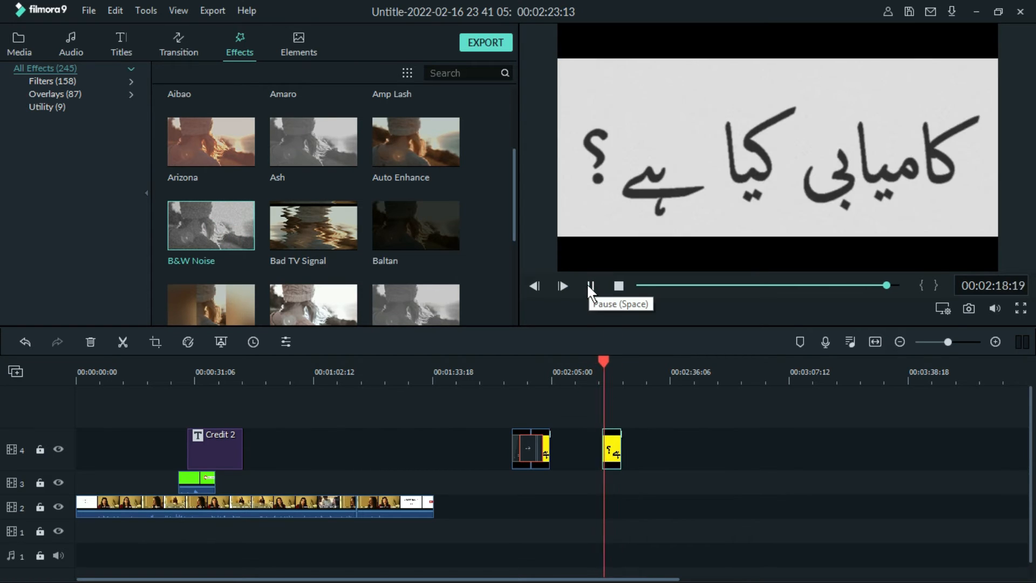
left_click(587, 285)
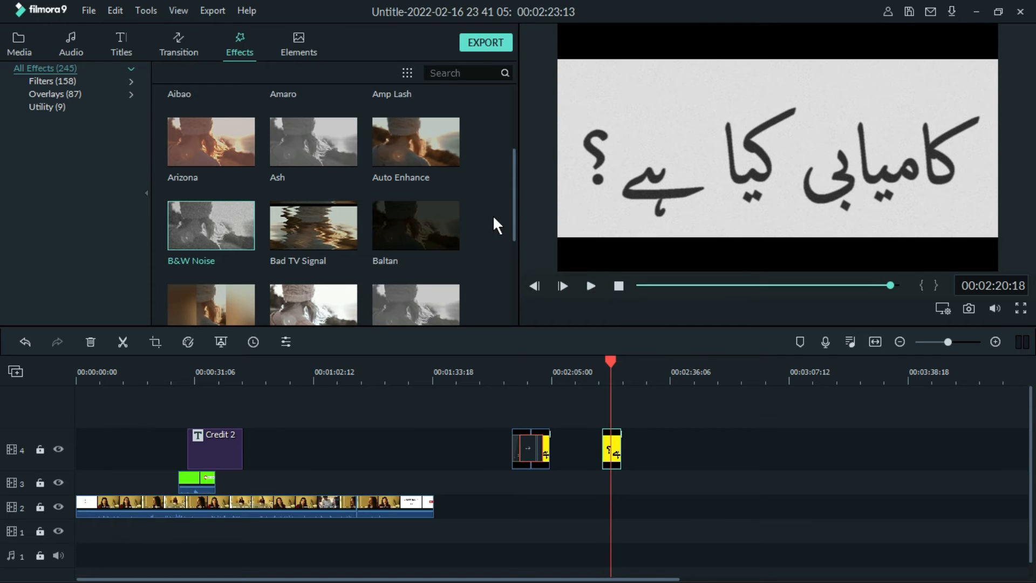
Step: Add the Blue Explosion effect to the third image clip, and play the clip from just before its start
left_click_drag(513, 215, 519, 283)
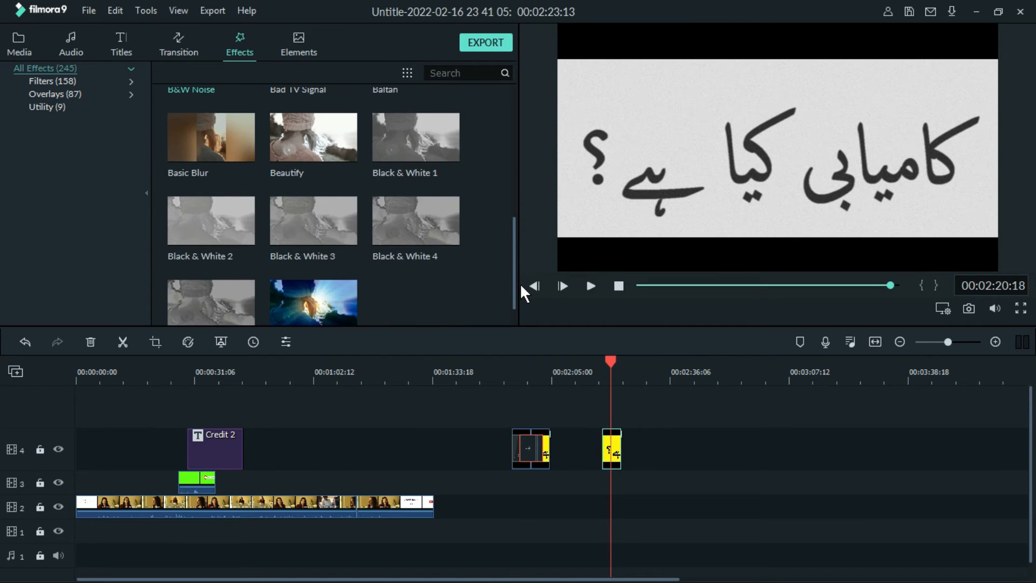
left_click_drag(313, 302, 611, 448)
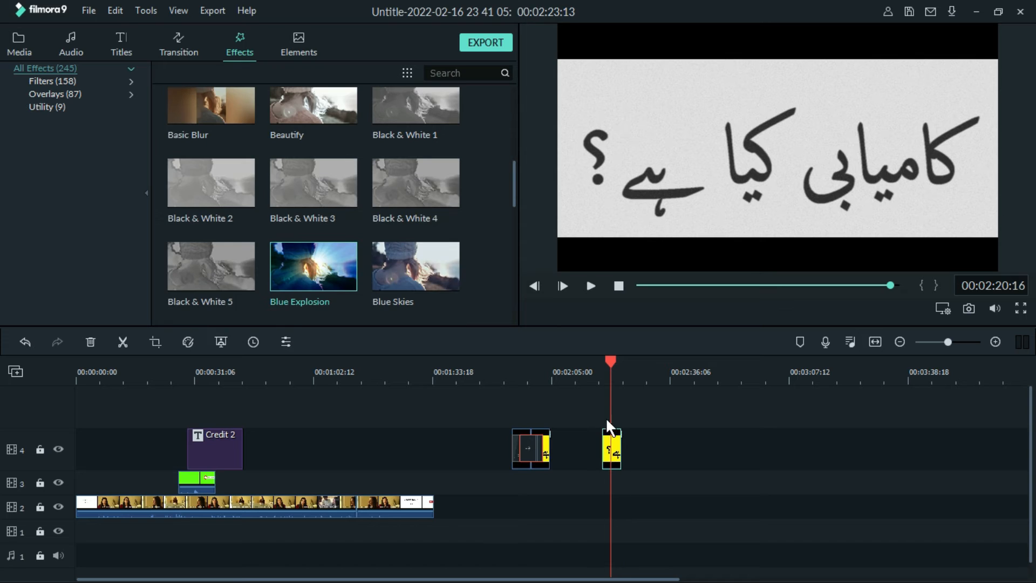
left_click(596, 376)
left_click(591, 285)
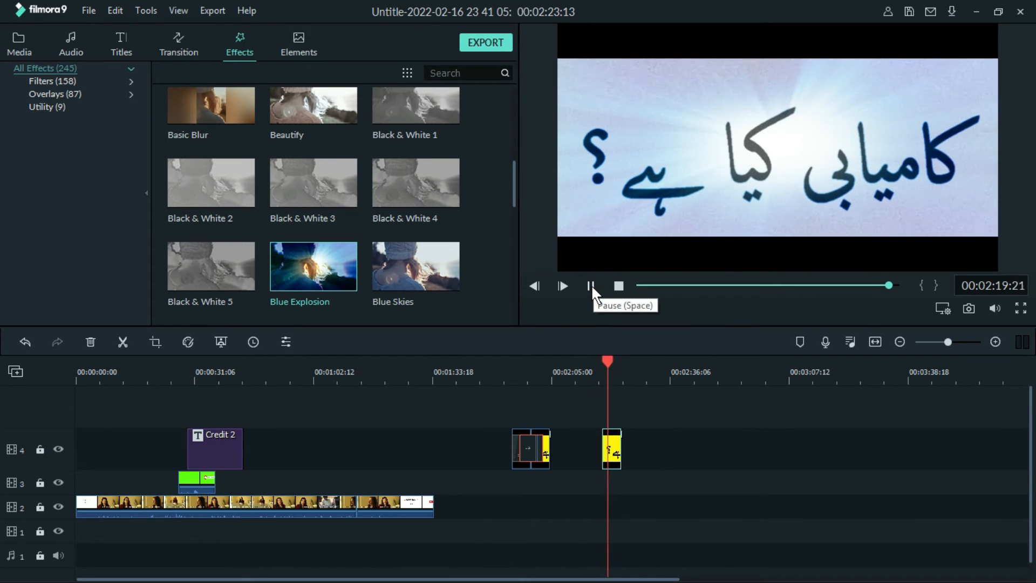
left_click(591, 285)
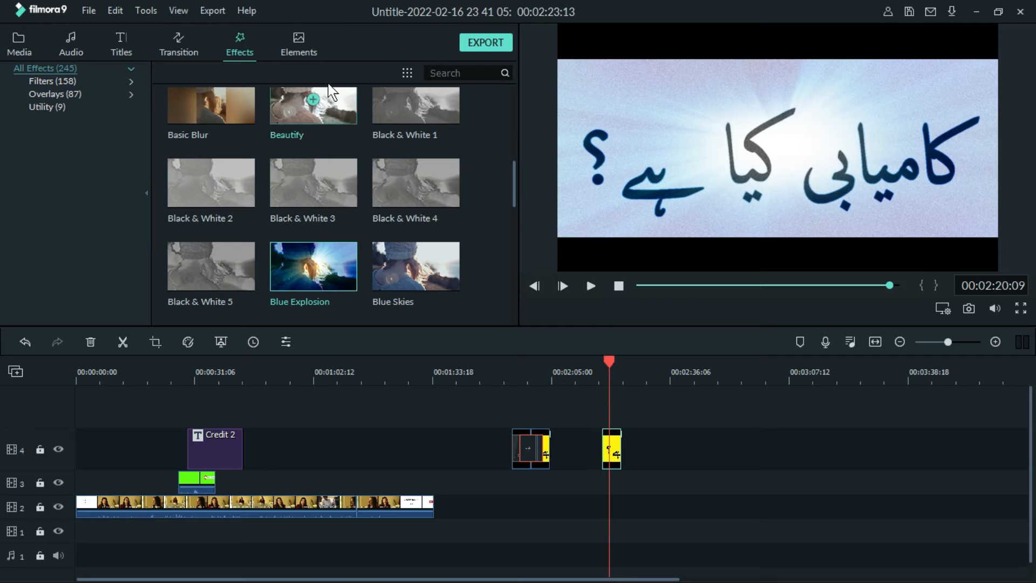
Step: Try placing Element Love 2 on track 2 at about 00:00:55, play it, and undo the placement
left_click(299, 41)
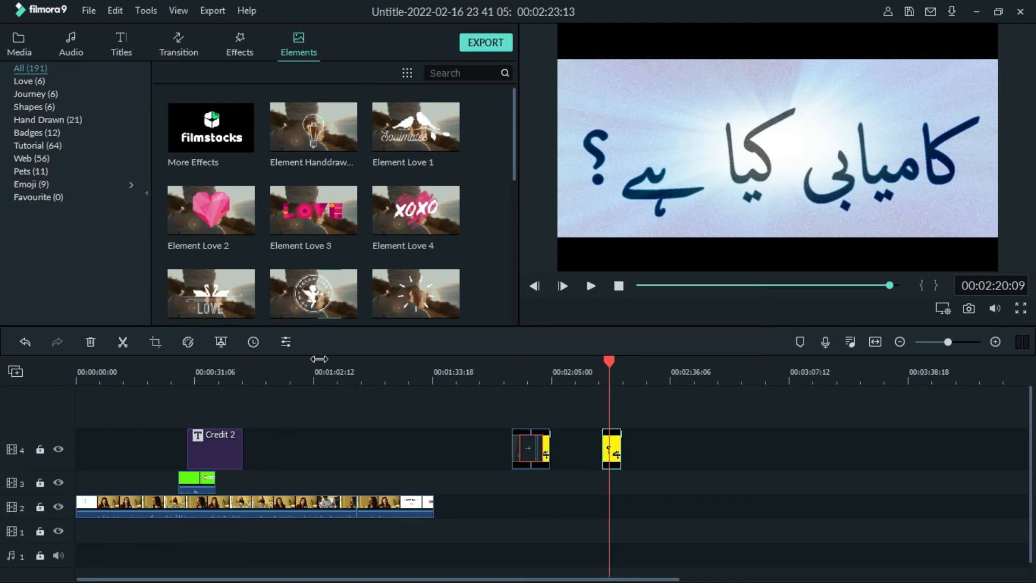
left_click(290, 380)
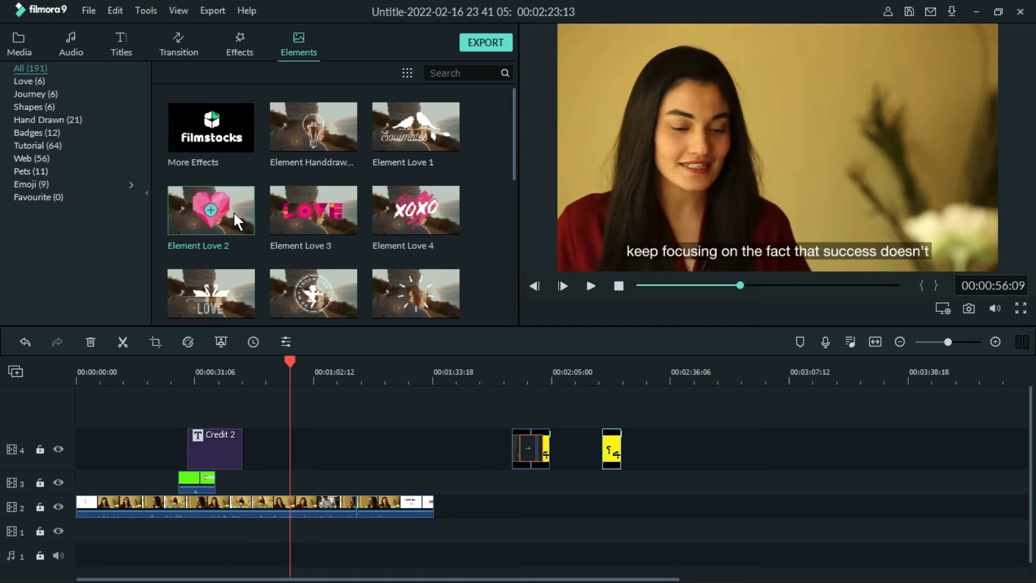
left_click_drag(233, 211, 285, 495)
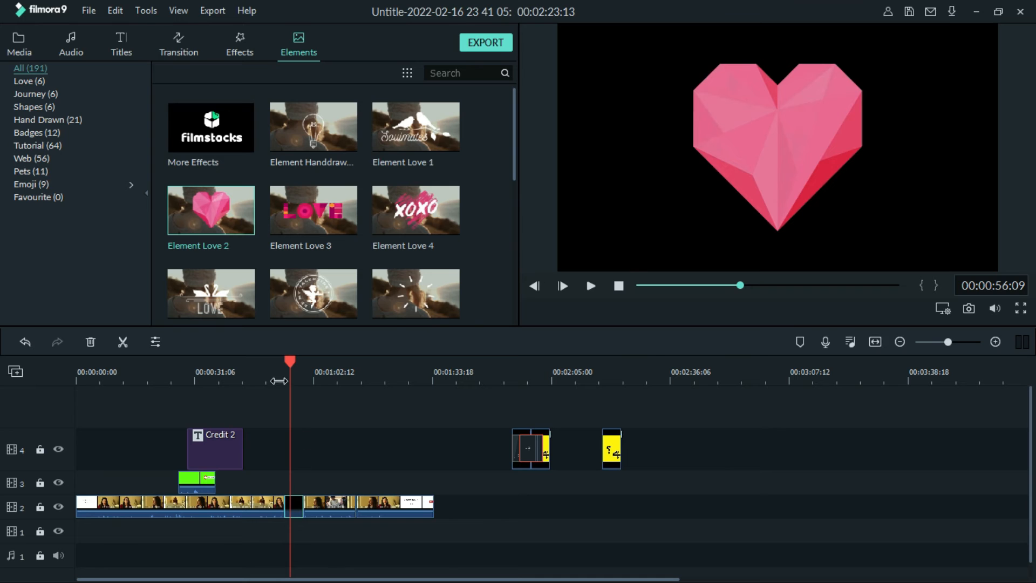
left_click(281, 376)
left_click(591, 285)
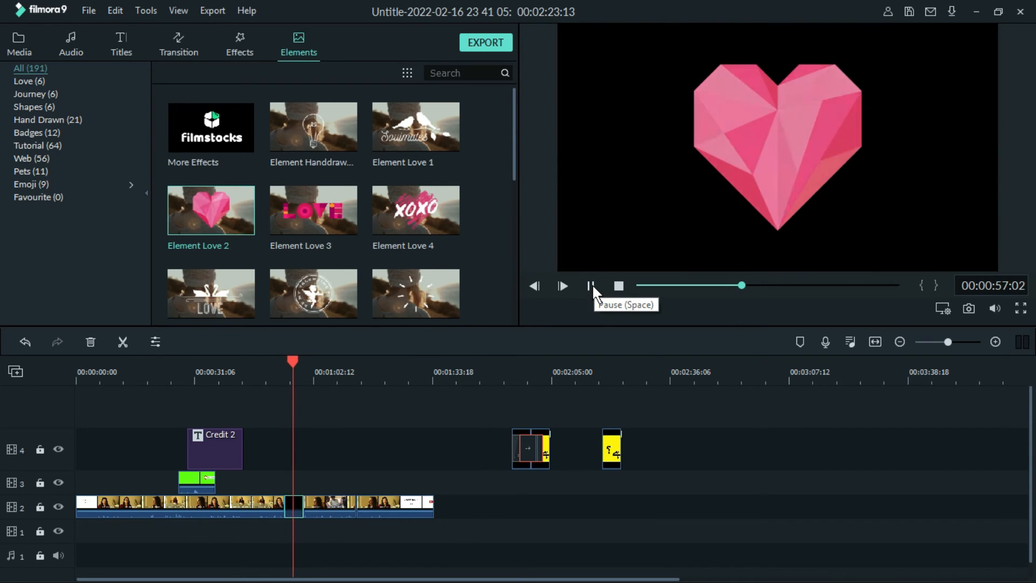
left_click(592, 284)
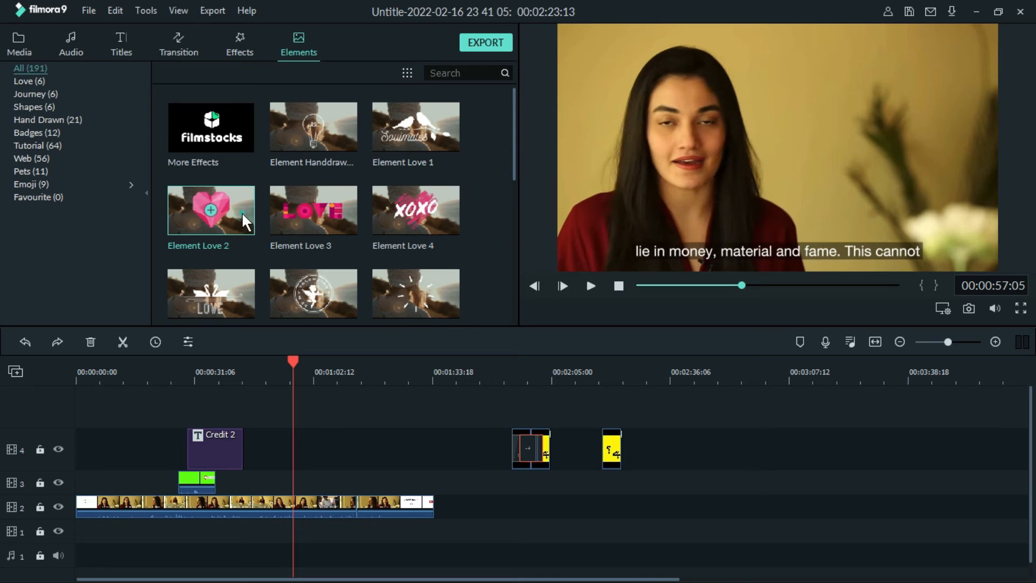
Step: Place Element Love 2 on track 3 at 00:00:57:05, and play it over the main video
left_click_drag(242, 215, 293, 476)
left_click(594, 284)
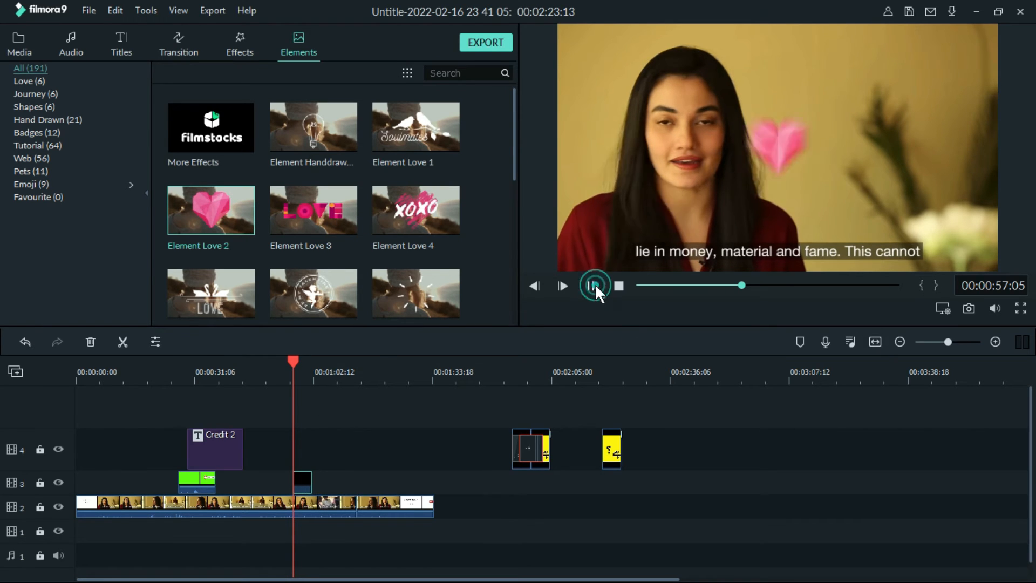
left_click(595, 284)
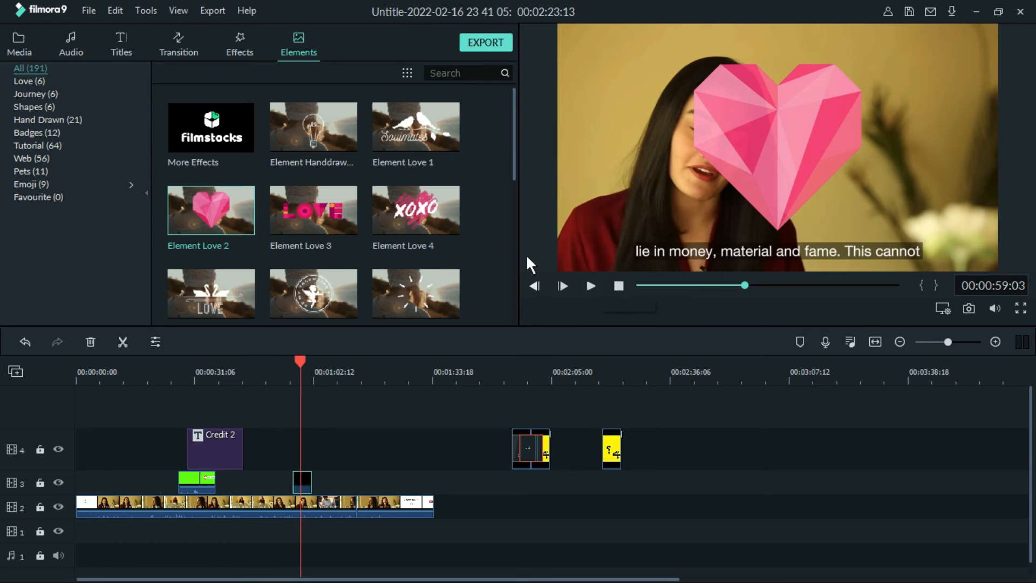
Step: Shrink the heart element, tilt it clockwise and move it beside the woman's head, and confirm after playing it from its start
double_click(811, 118)
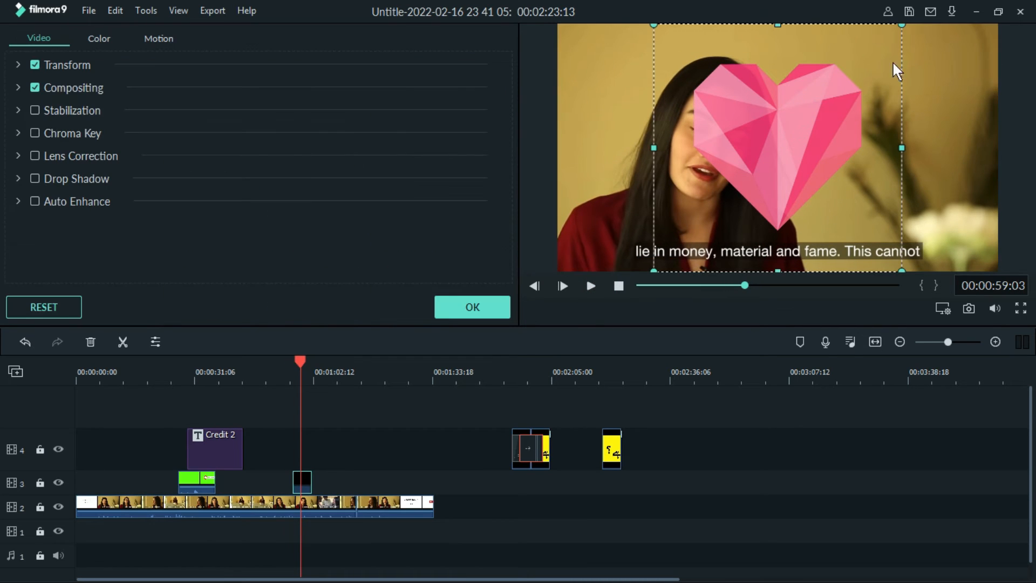
left_click_drag(899, 27, 813, 112)
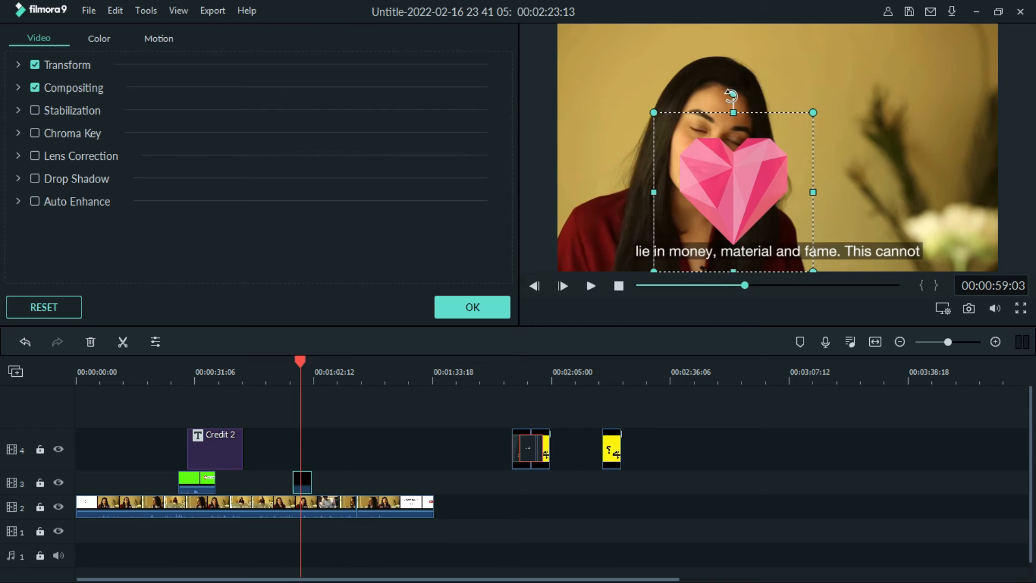
left_click_drag(733, 95, 903, 68)
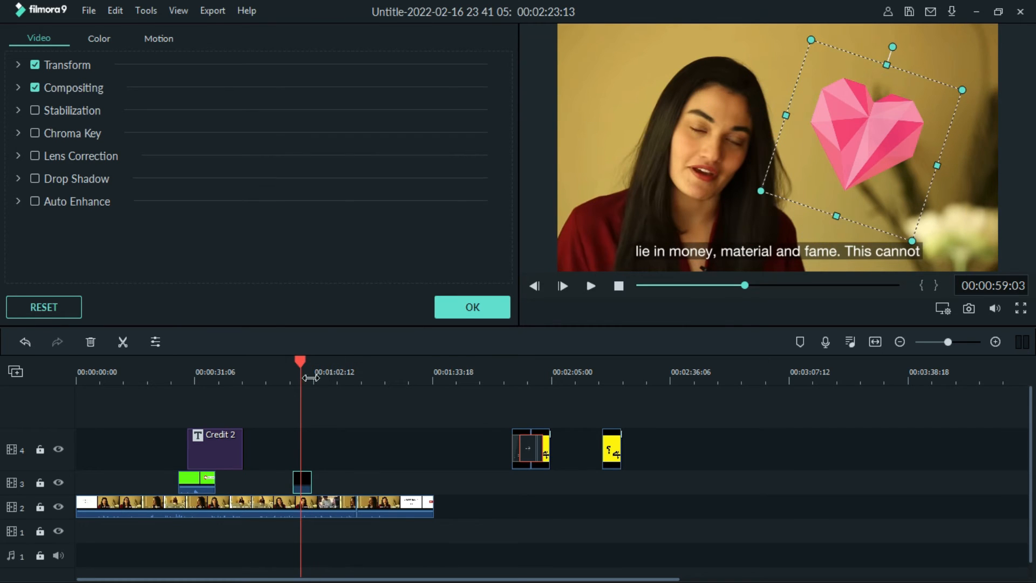
left_click(292, 382)
left_click(590, 284)
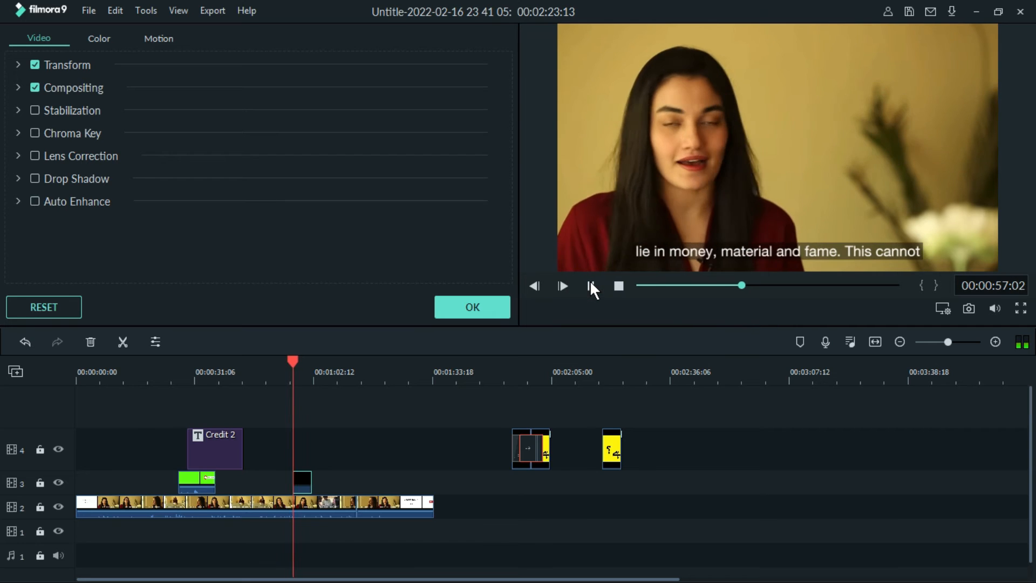
left_click(470, 304)
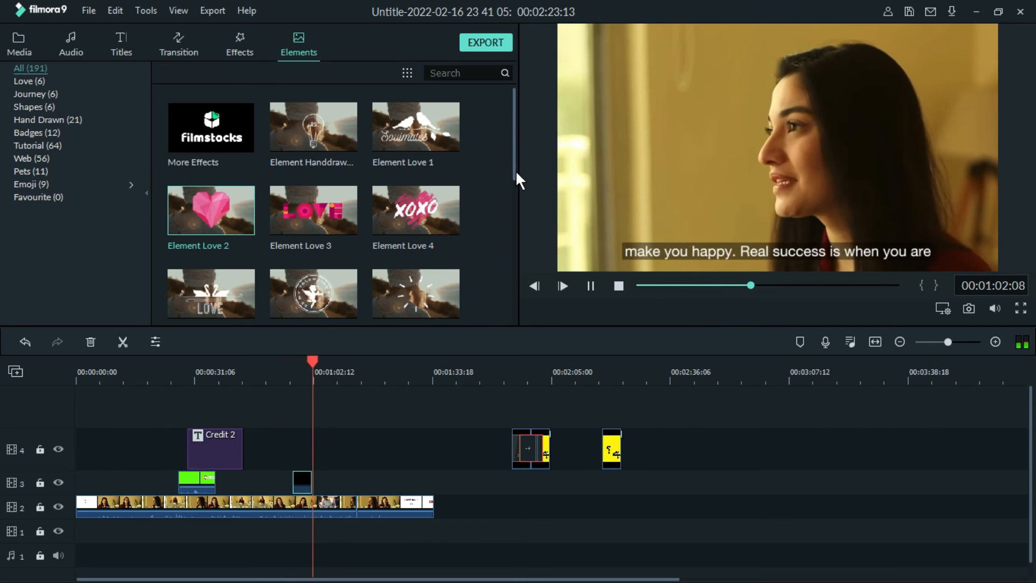
Step: Place the hand-drawn light bulb element on track 3 at about 00:01:07, and play the video over it
left_click_drag(333, 140, 335, 475)
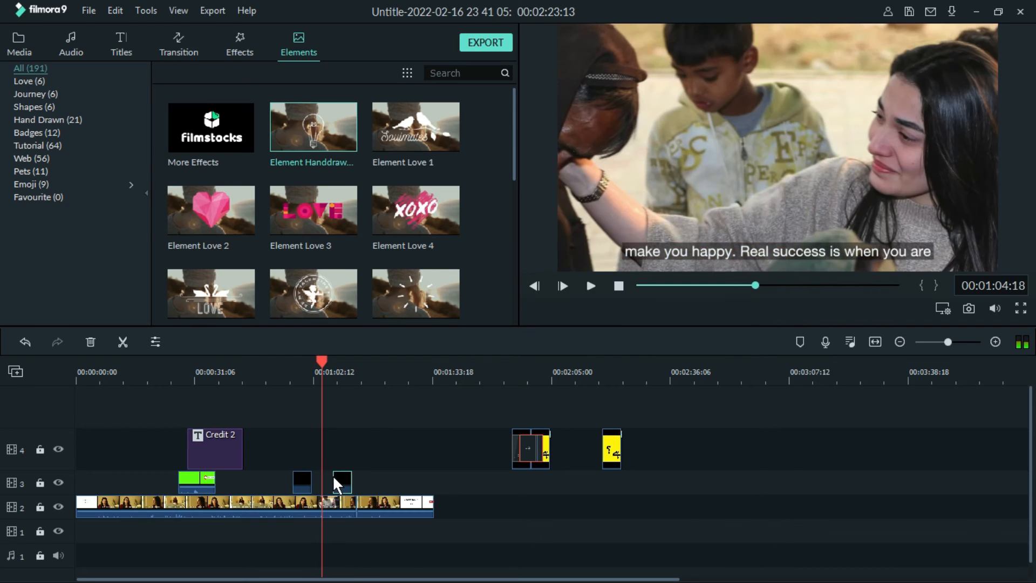
left_click(589, 286)
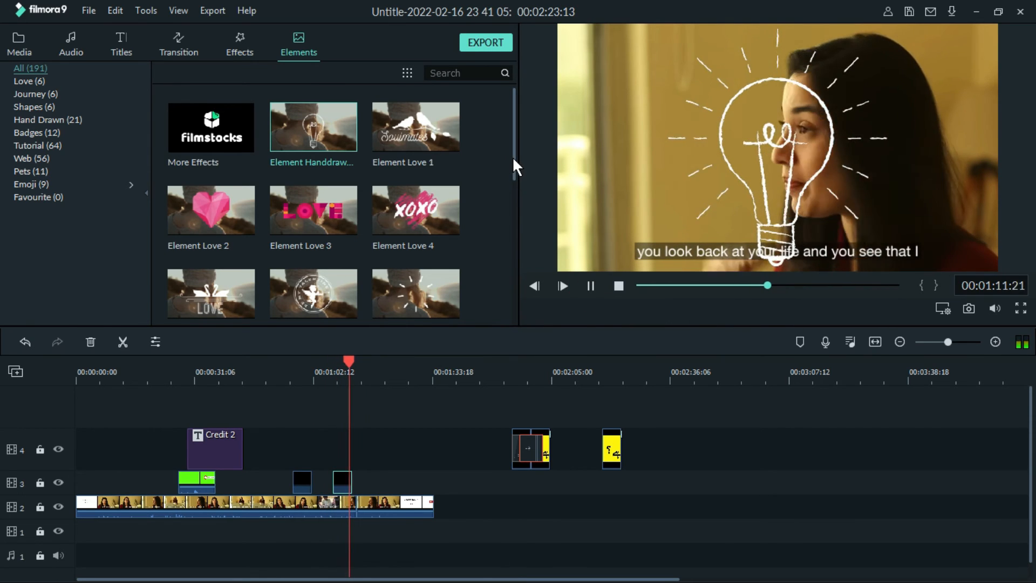
left_click_drag(513, 158, 512, 289)
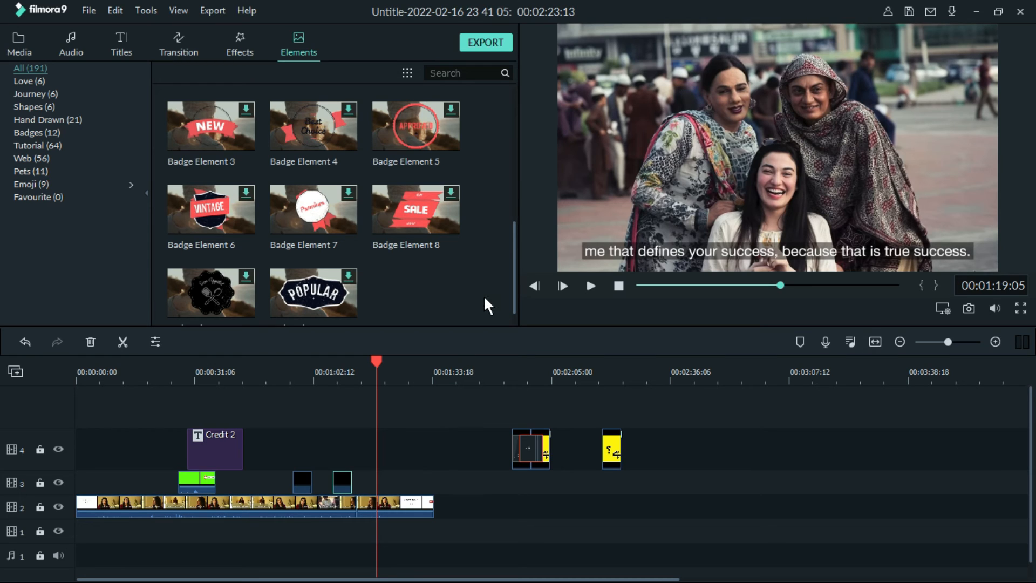
Step: Try to export the project, and dismiss the resulting dialog
left_click(491, 48)
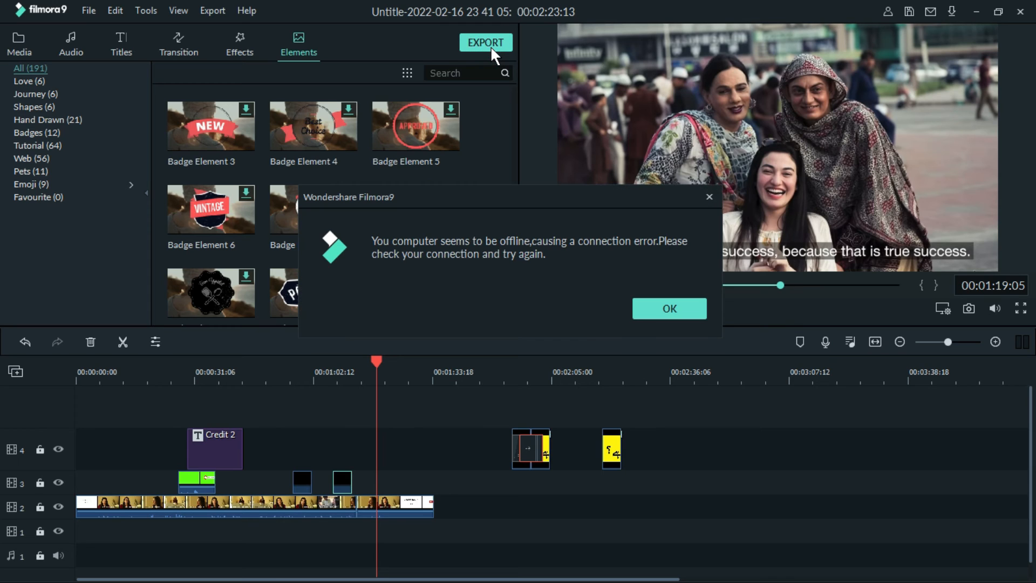
left_click(672, 311)
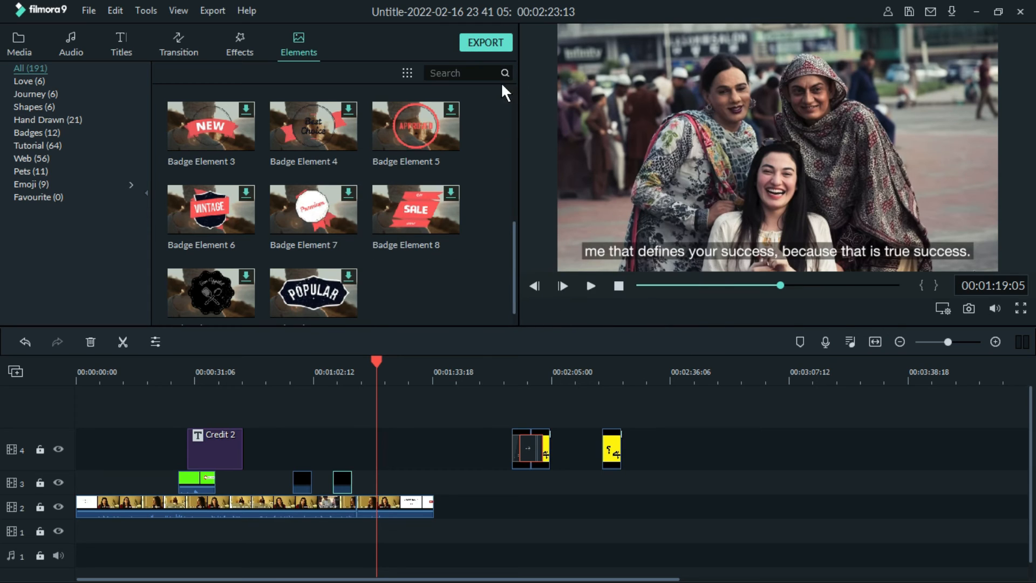
Step: Open the project's local export options, and check the file name and the save folder without changing them
left_click(500, 50)
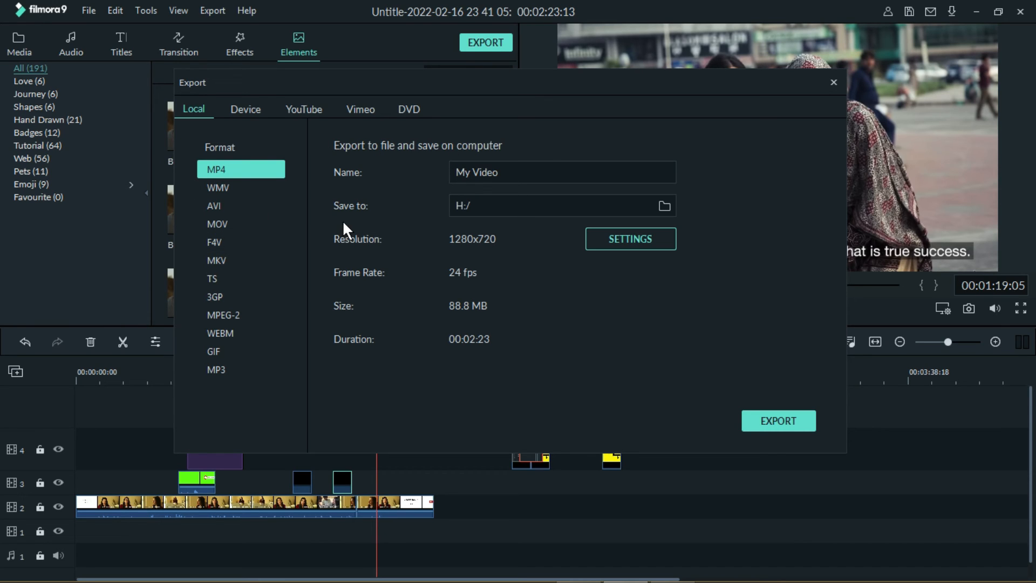
triple_click(541, 173)
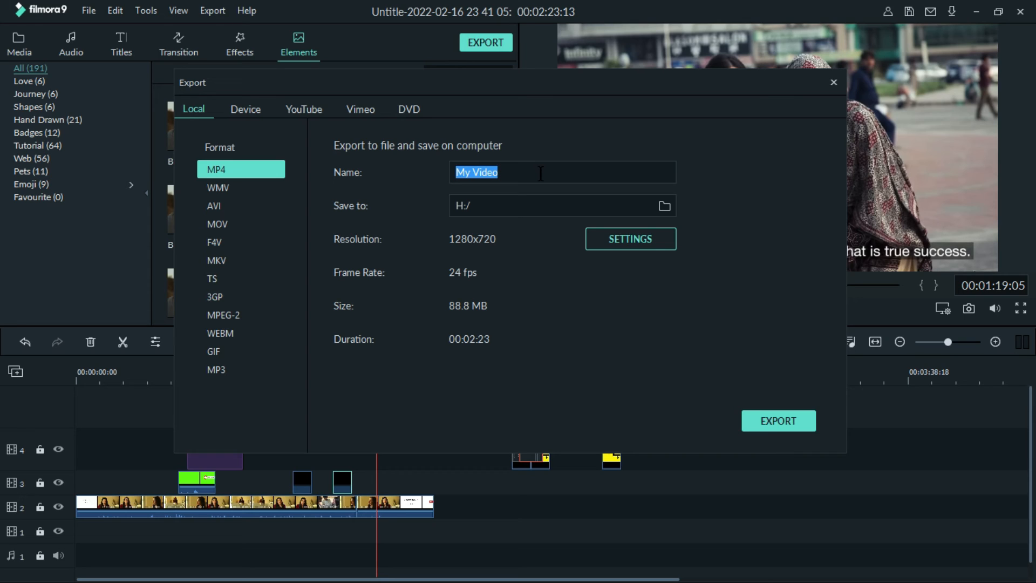
left_click(541, 173)
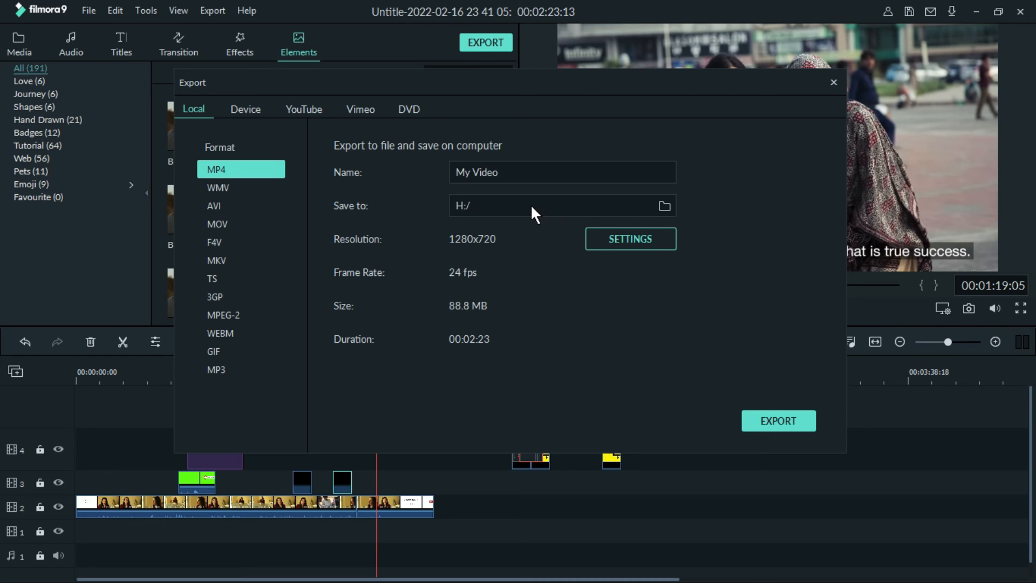
left_click(665, 207)
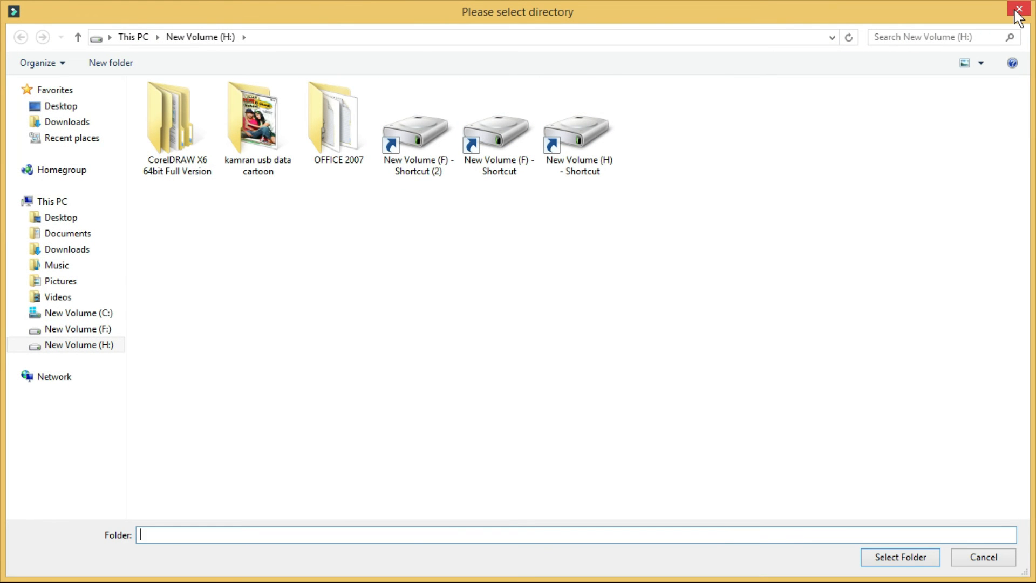
left_click(1022, 11)
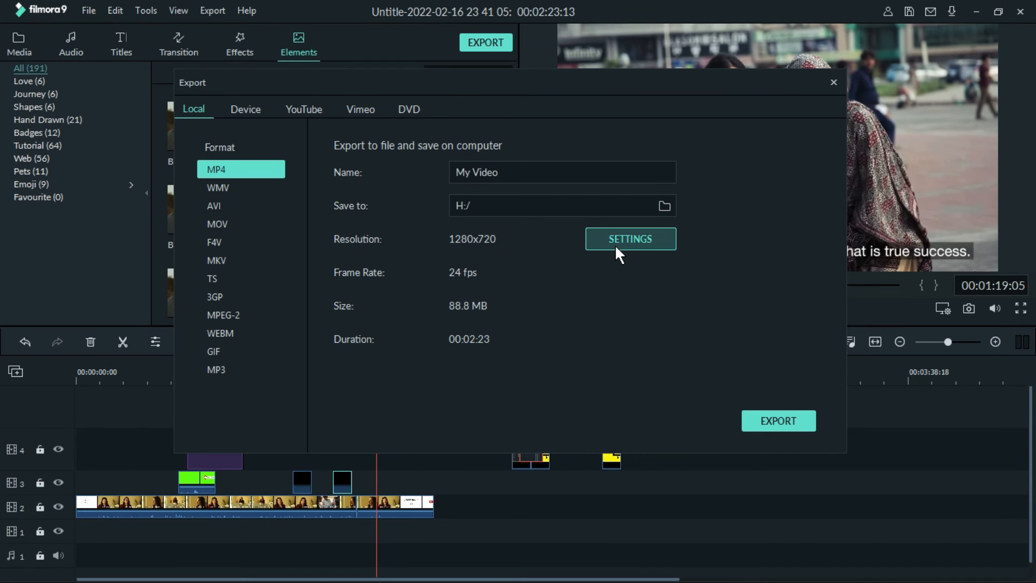
Step: Go through the Good, Better and Best quality options in the export settings, accept the settings, and start exporting My Video as MP4
left_click(616, 247)
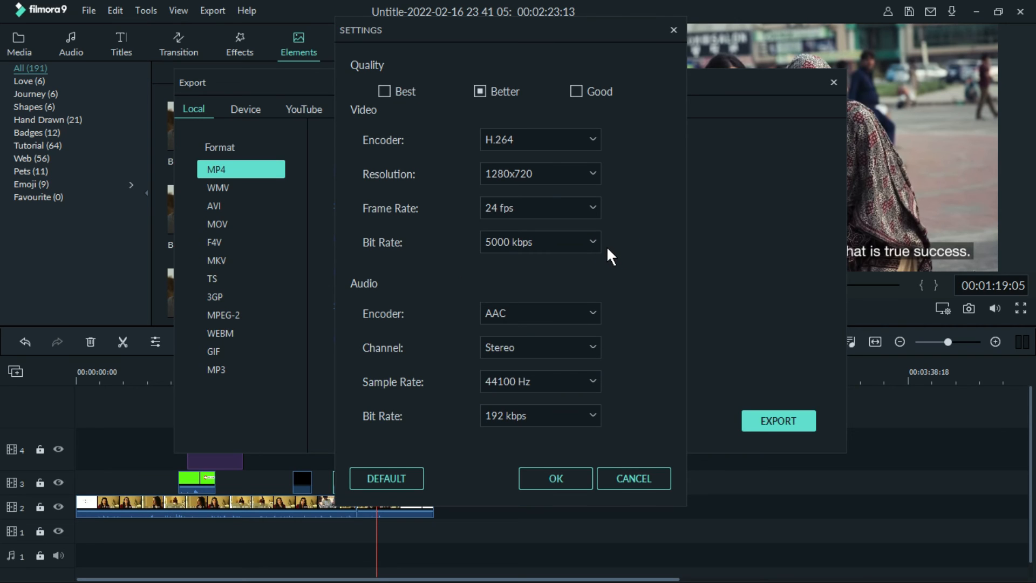
left_click(575, 88)
left_click(481, 90)
left_click(384, 89)
left_click(558, 477)
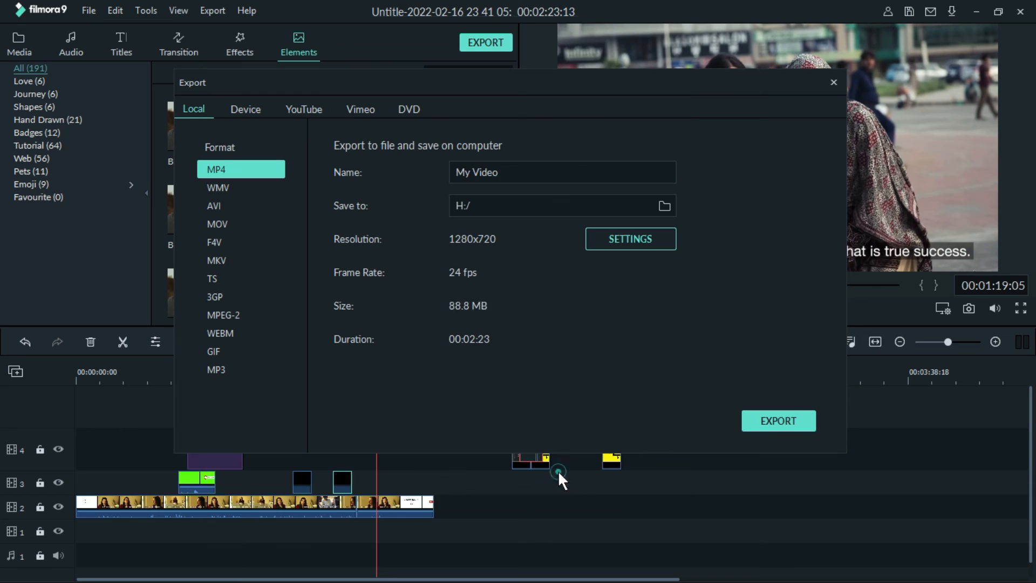
left_click(770, 416)
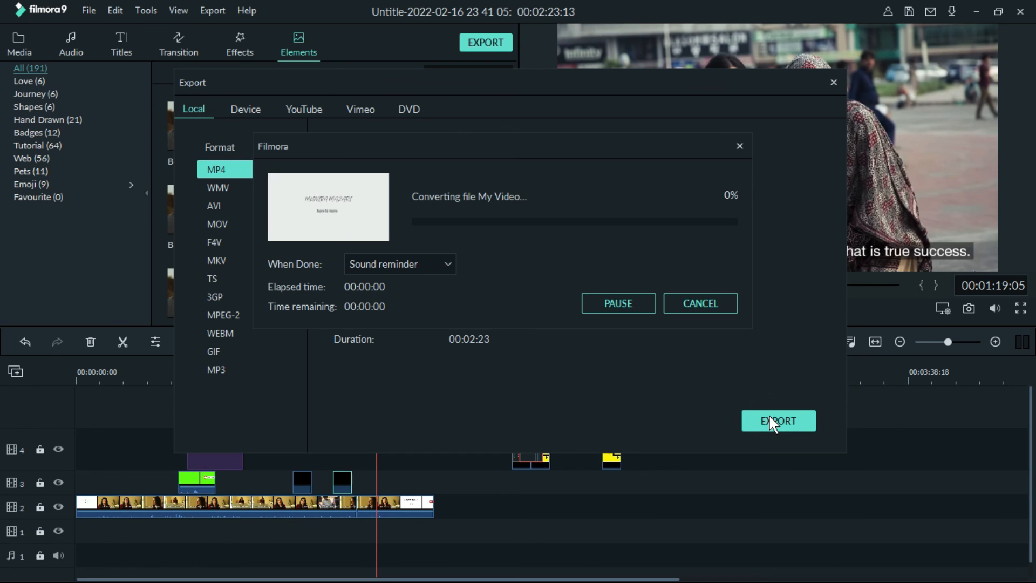